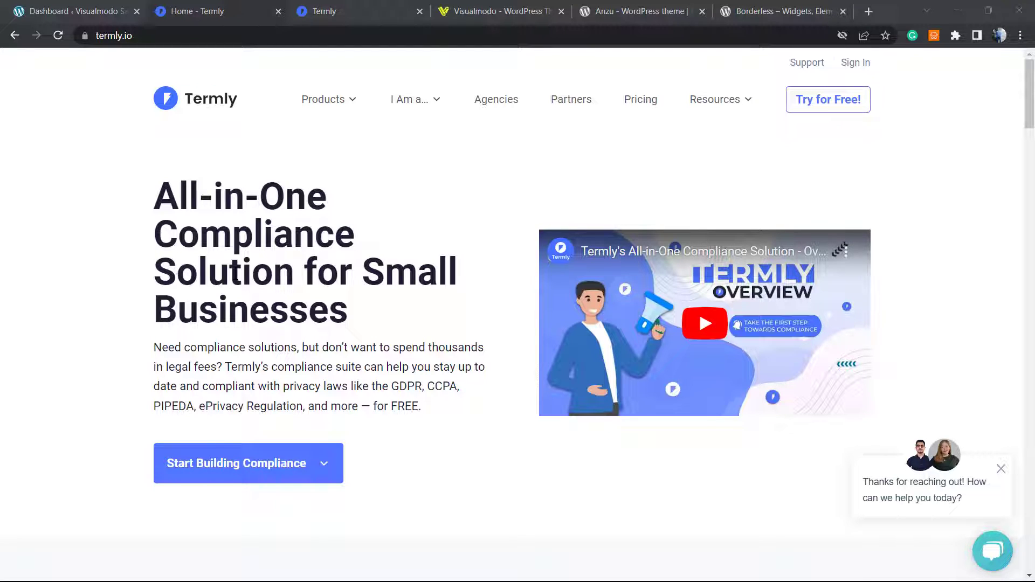
Find Termly's Terms and Conditions Generator, then bring up the visualmodo.com dashboard.
mouse_move(335, 105)
left_click(337, 100)
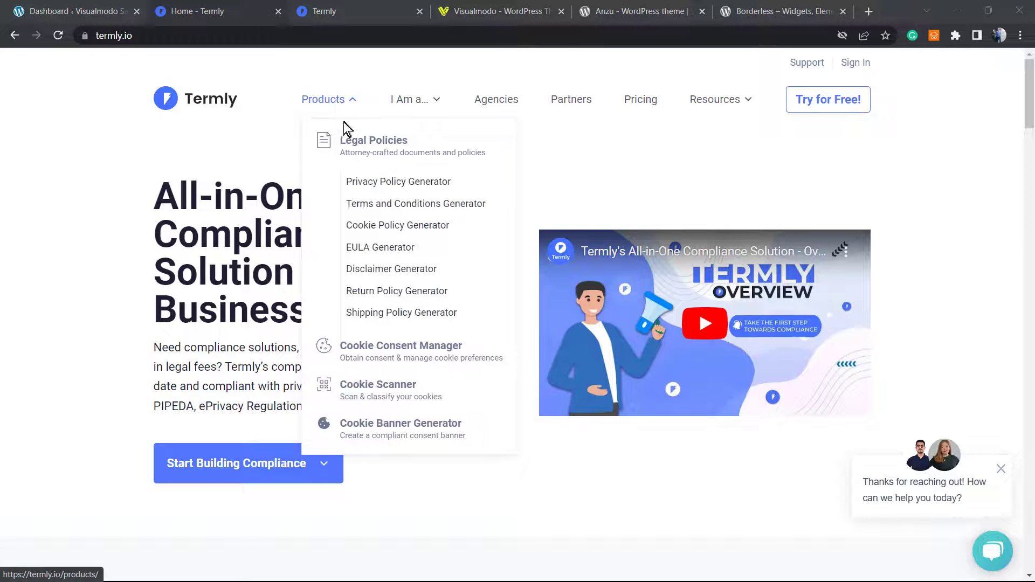
left_click(447, 209)
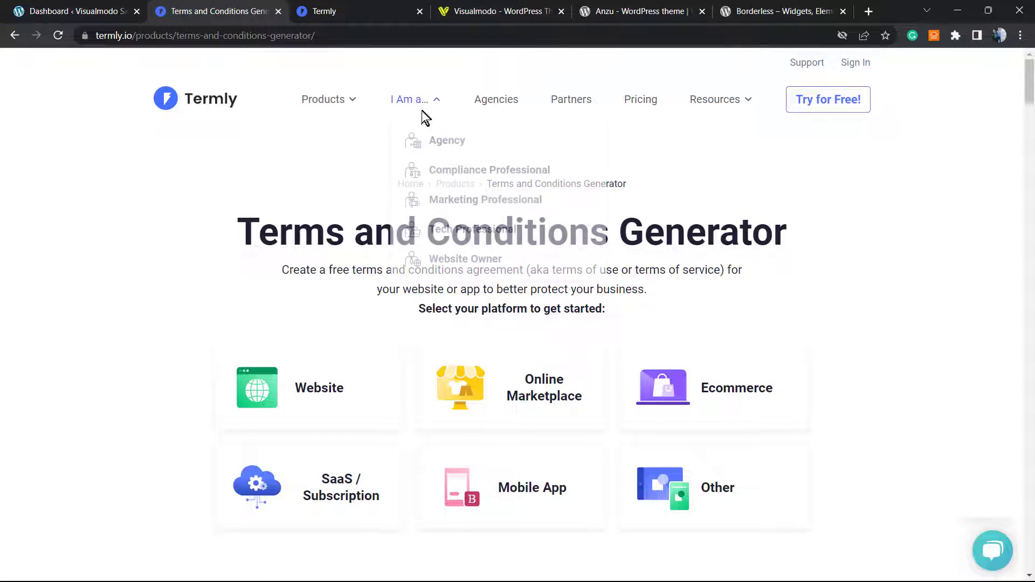
left_click(360, 8)
Open the visualmodo.com Terms and Conditions preview and review its table of contents.
scroll(694, 227, "down", 2)
left_click(845, 364)
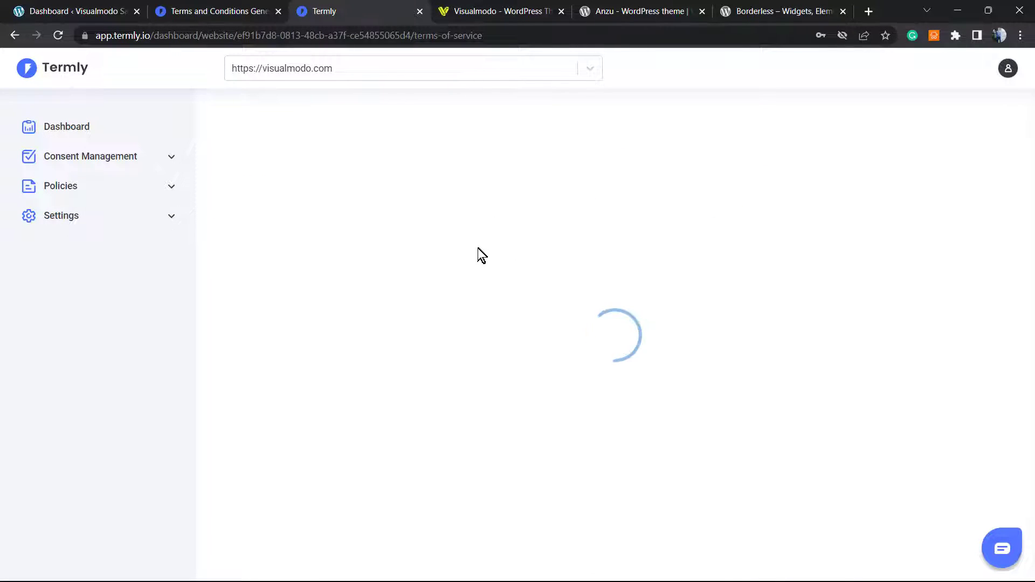
scroll(430, 269, "down", 15)
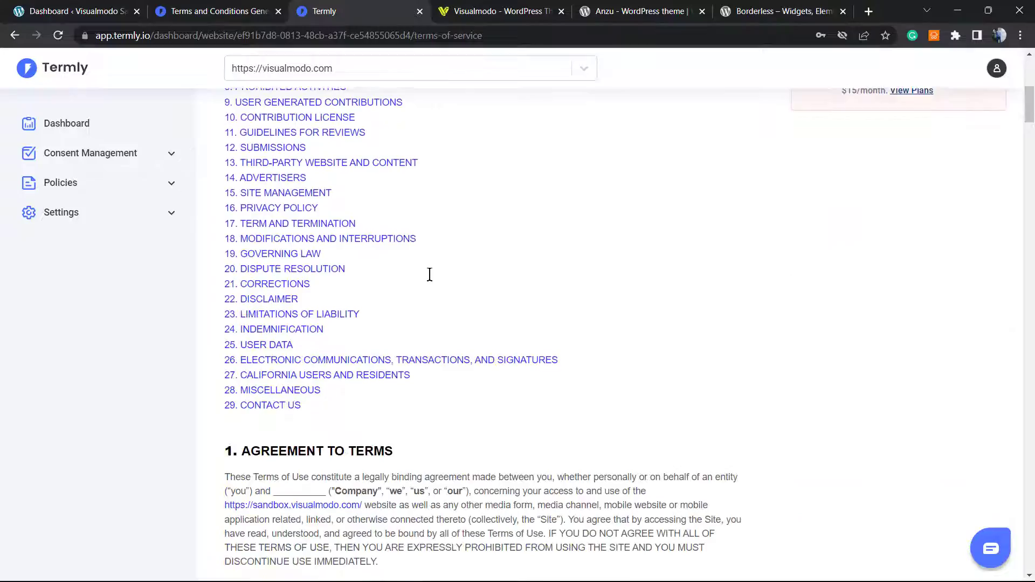
scroll(430, 275, "down", 8)
scroll(430, 275, "up", 20)
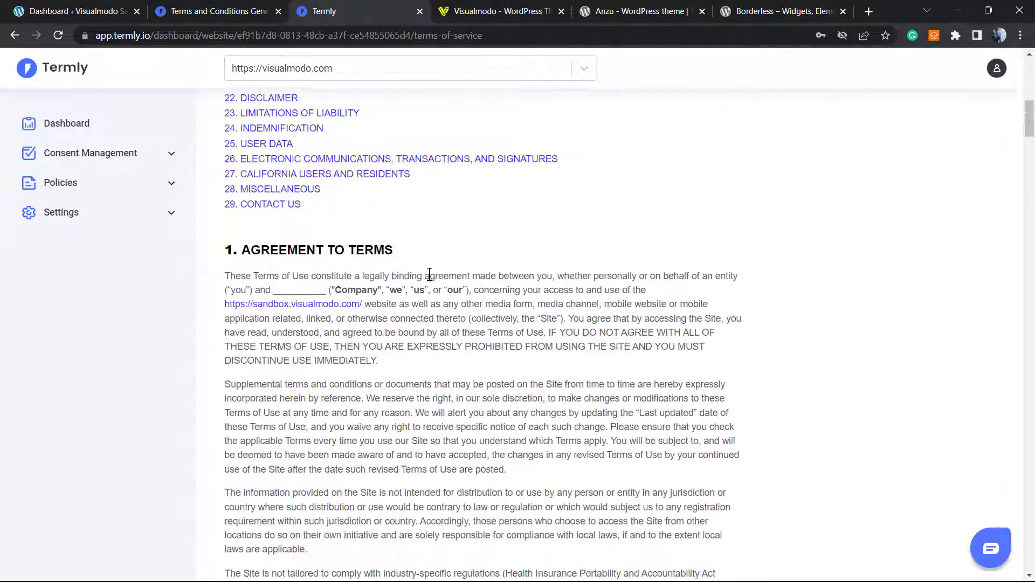
scroll(429, 275, "up", 5)
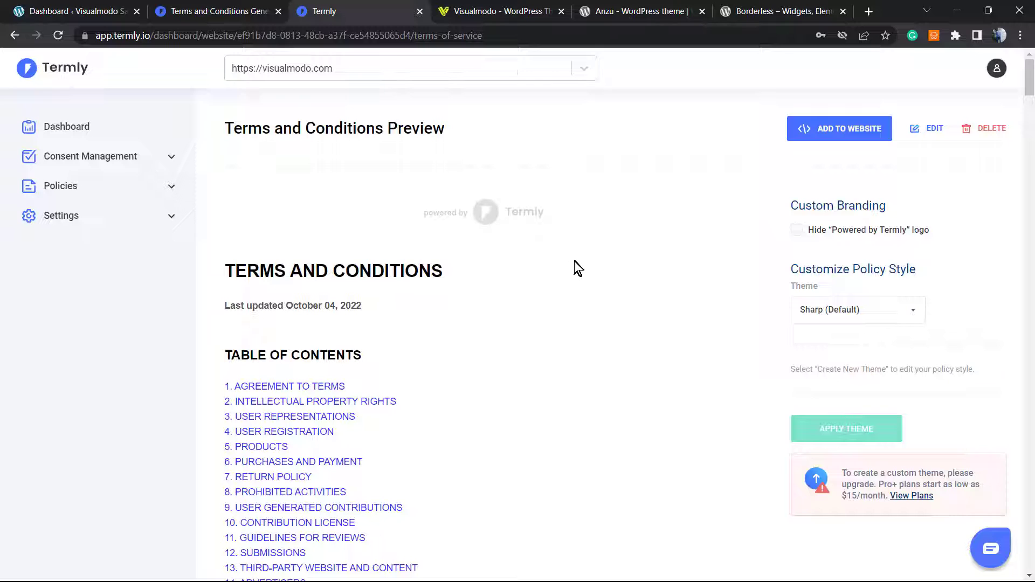
left_click(253, 6)
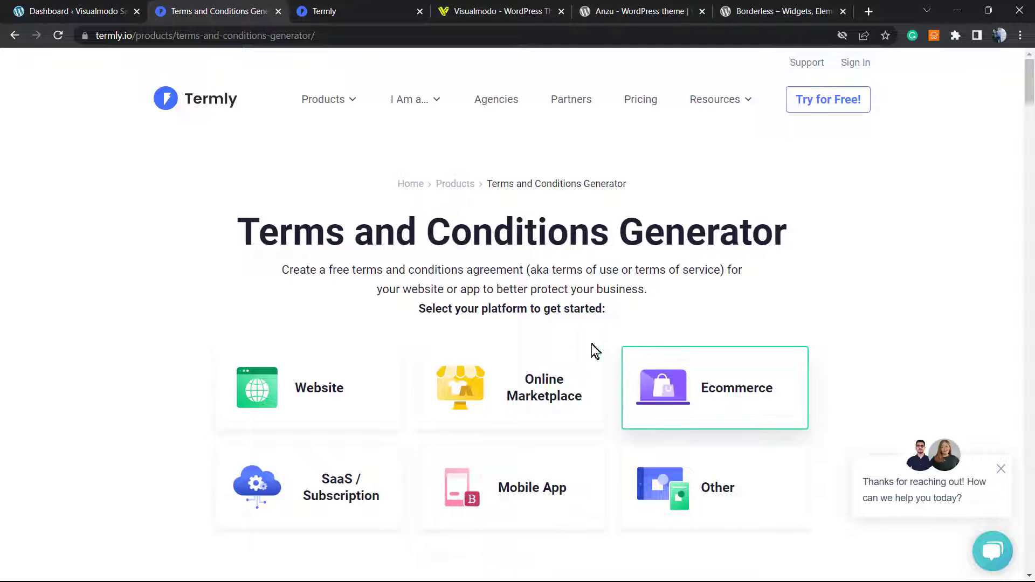
left_click(358, 11)
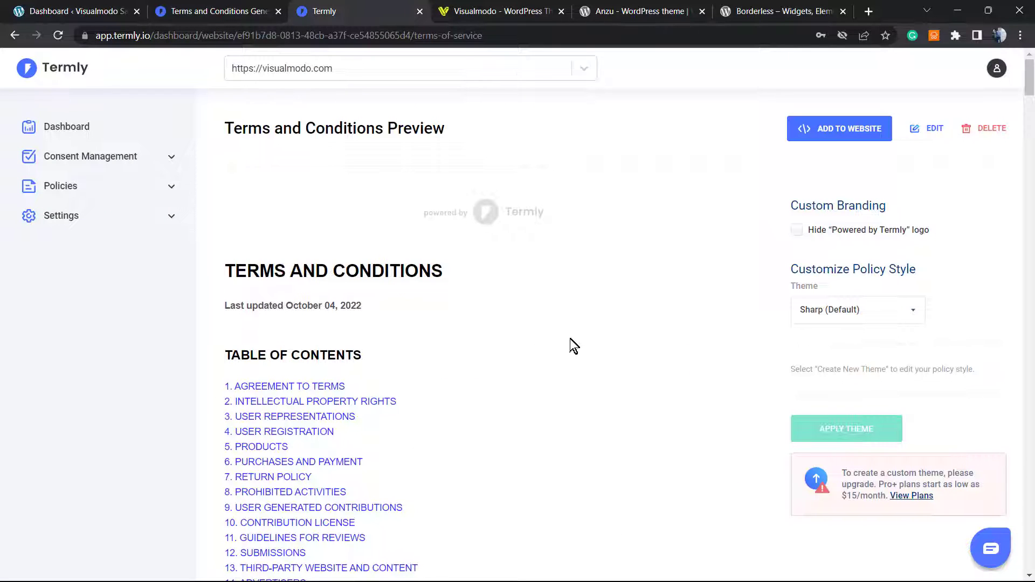
scroll(372, 315, "down", 5)
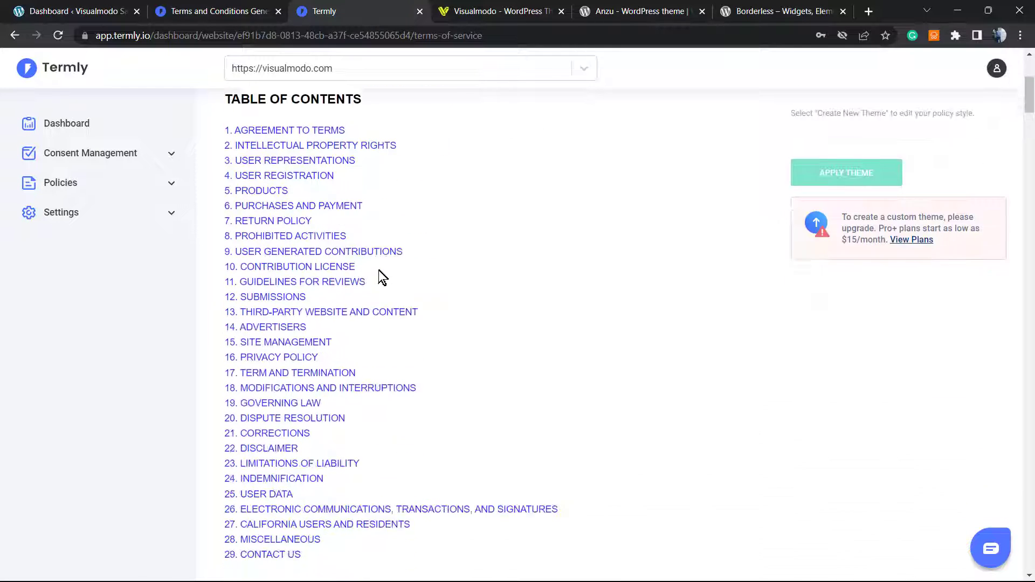
scroll(383, 278, "up", 5)
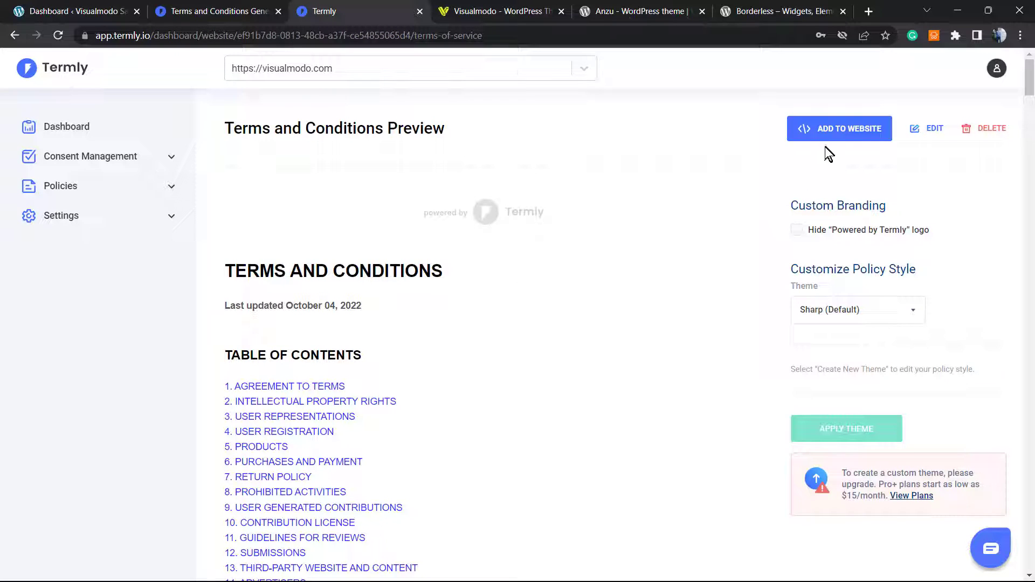
Copy the Terms and Conditions embed code in Html Format to the clipboard.
left_click(807, 137)
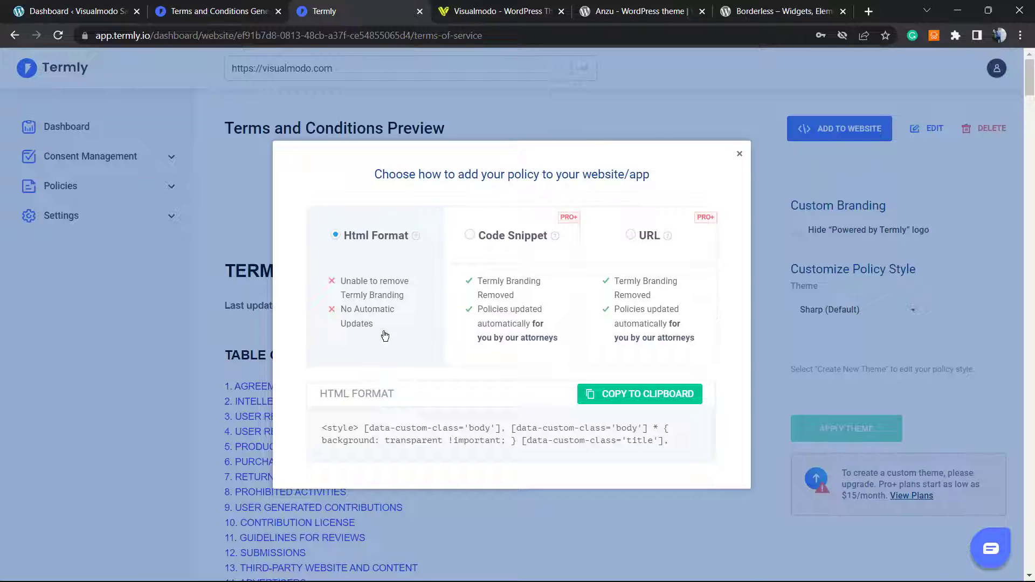
left_click(612, 399)
scroll(372, 439, "down", 1)
scroll(372, 440, "up", 1)
Create a new WordPress page from Pages > Add New and title it 'Terms'.
left_click(114, 11)
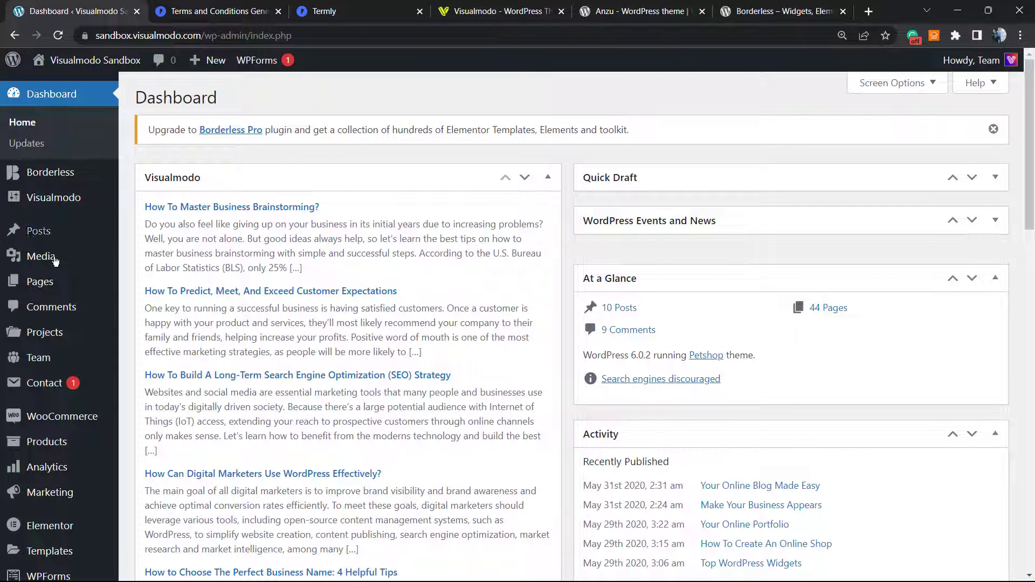
mouse_move(44, 283)
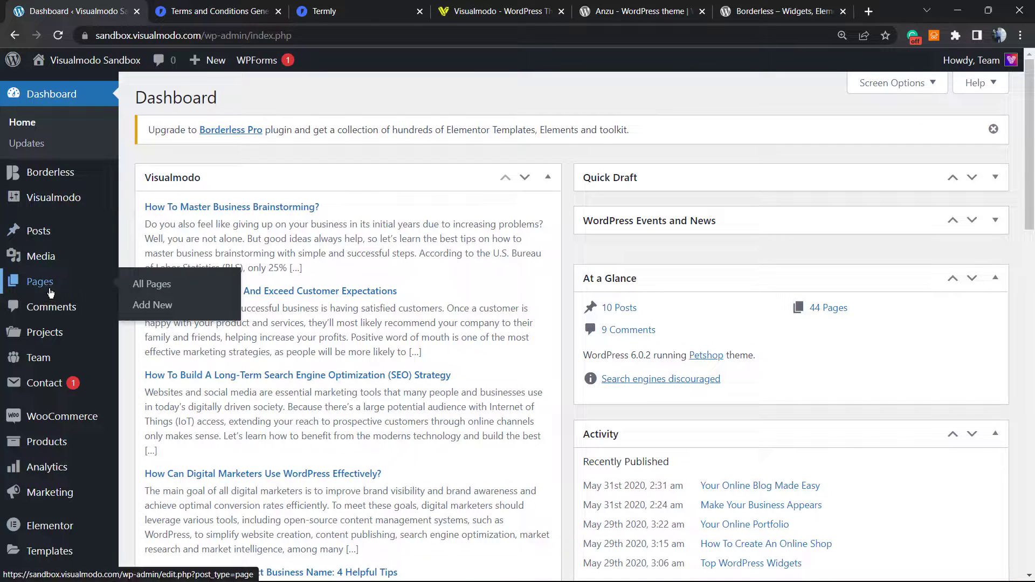
left_click(196, 303)
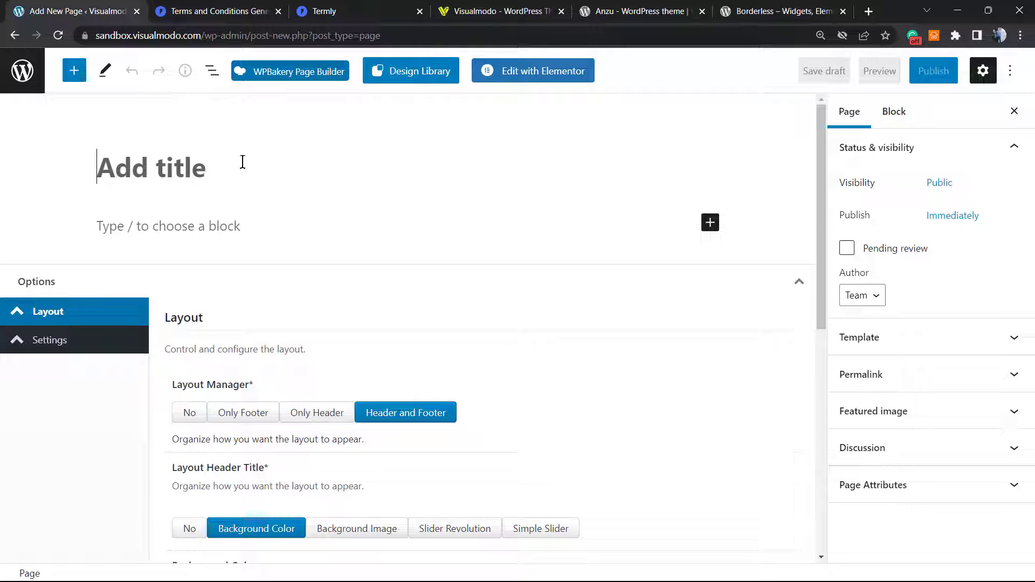
type("Term")
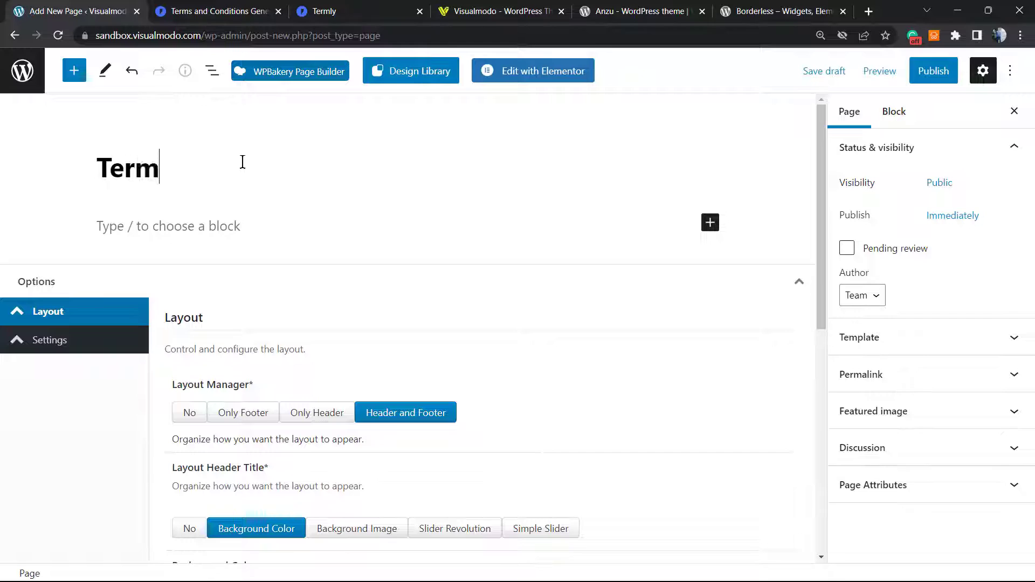
type("s")
Add a Custom HTML block and paste the Termly terms code into it.
left_click(710, 223)
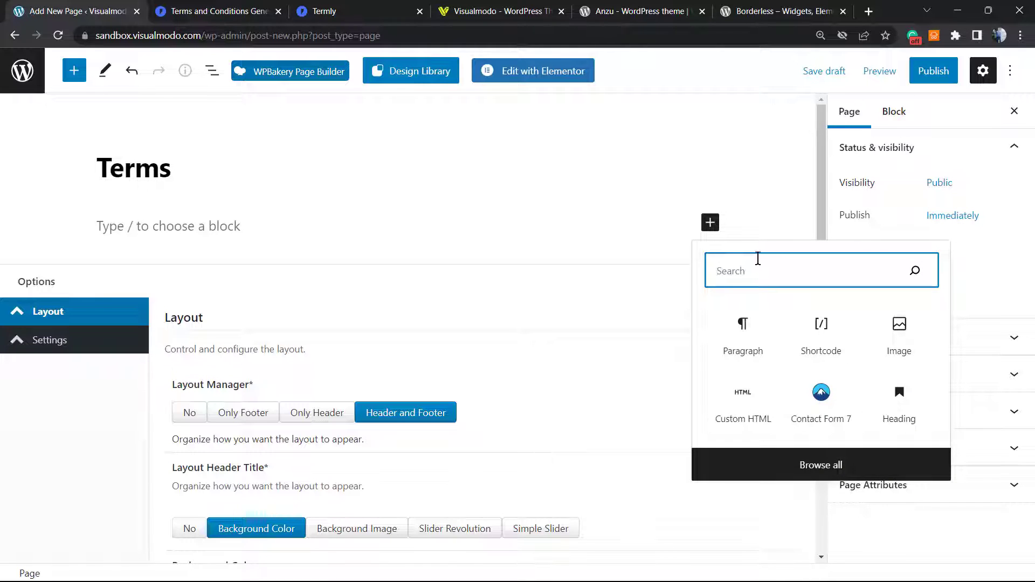
type("h")
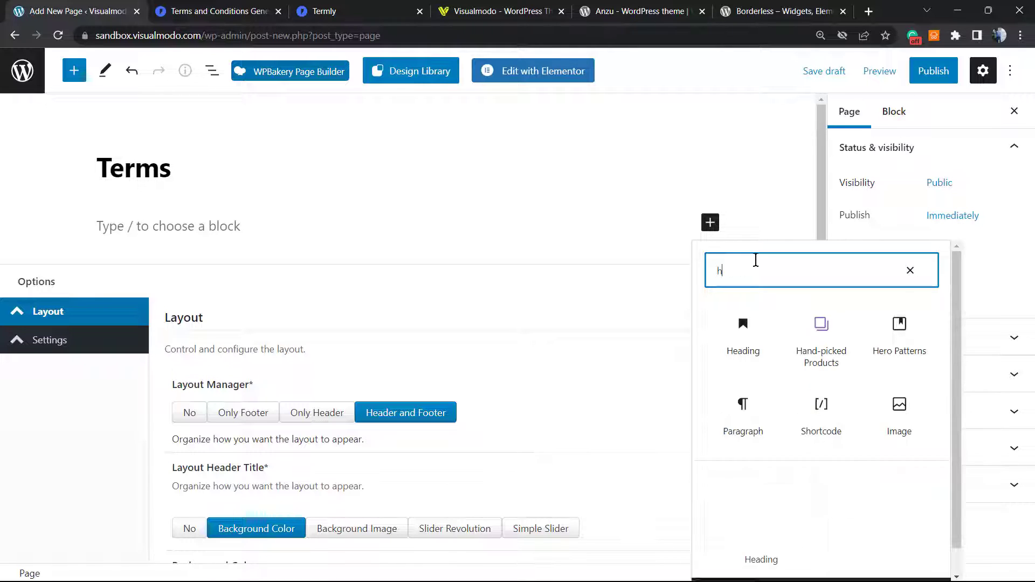
type("tml")
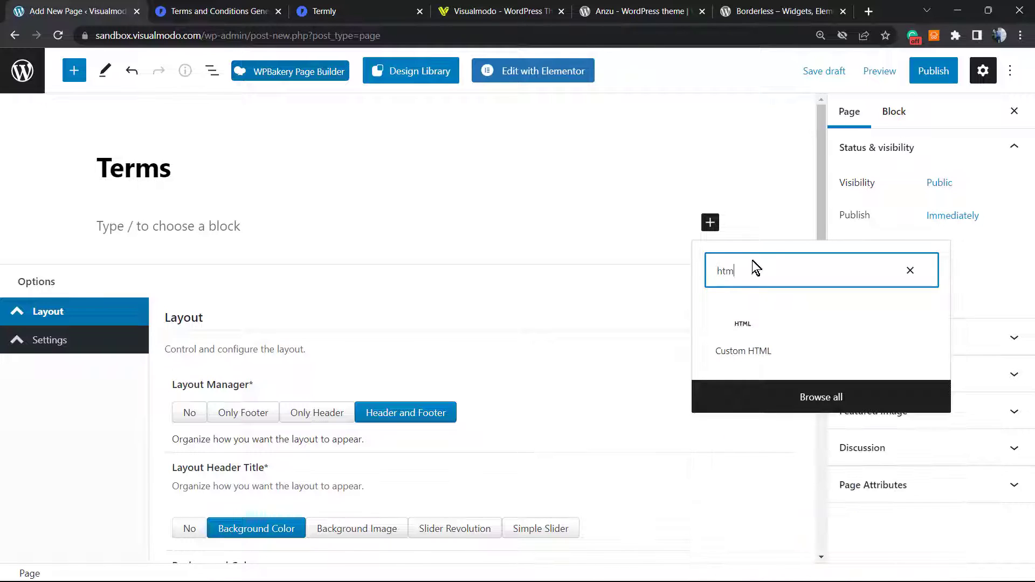
left_click(752, 343)
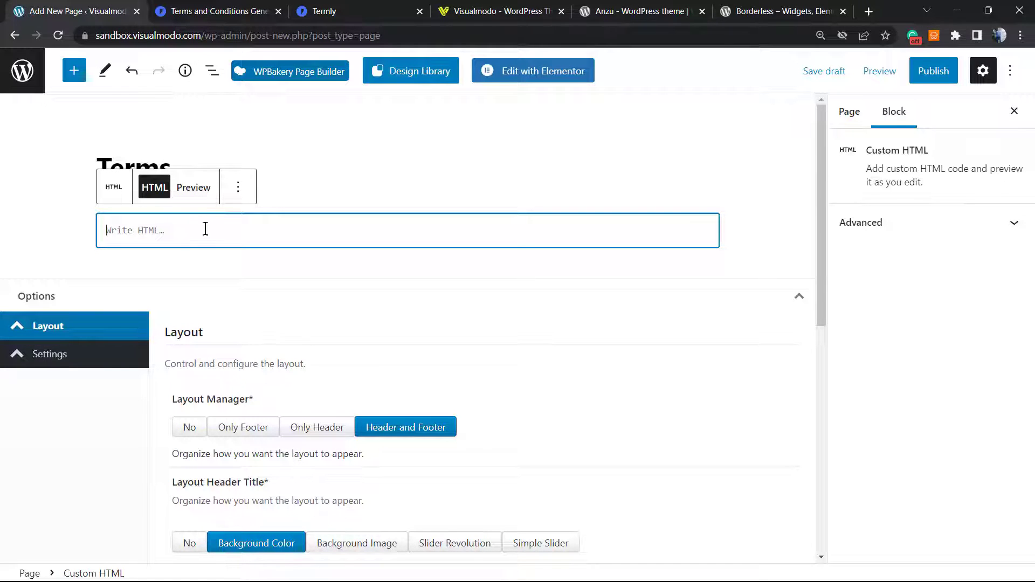
key("ctrl+v")
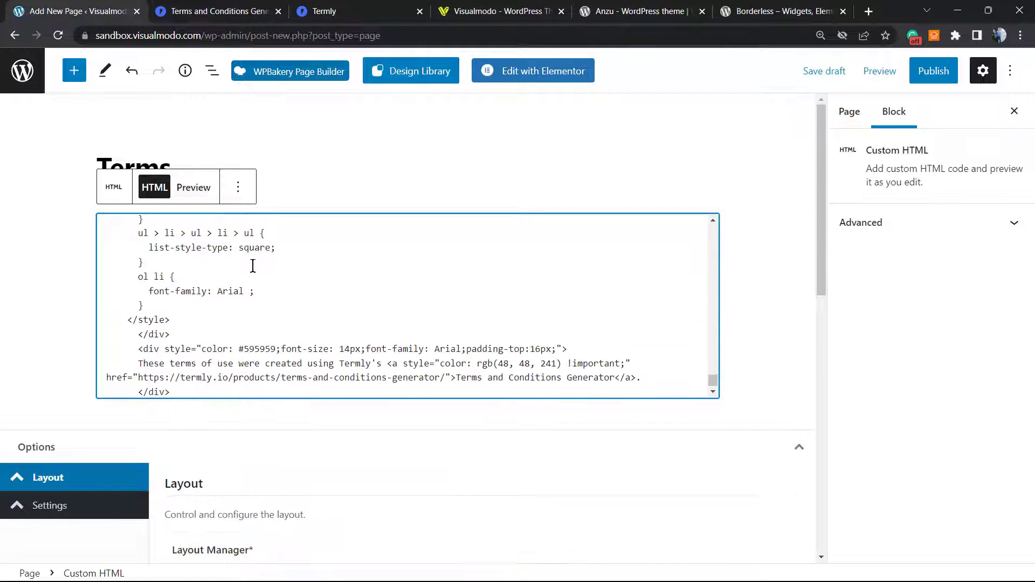
Preview the block's rendered terms, then return it to HTML code view.
scroll(252, 266, "up", 15)
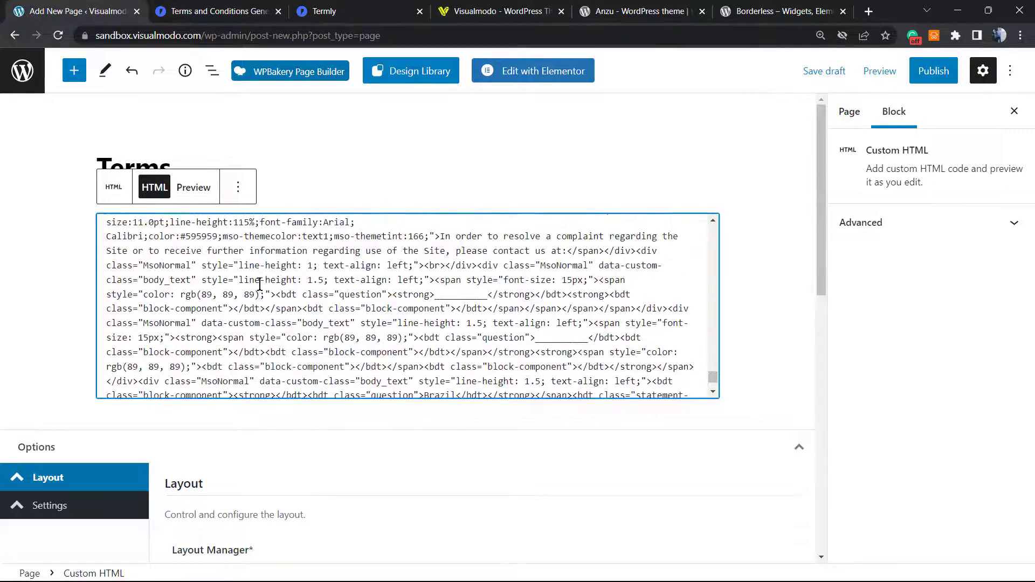
scroll(259, 285, "up", 10)
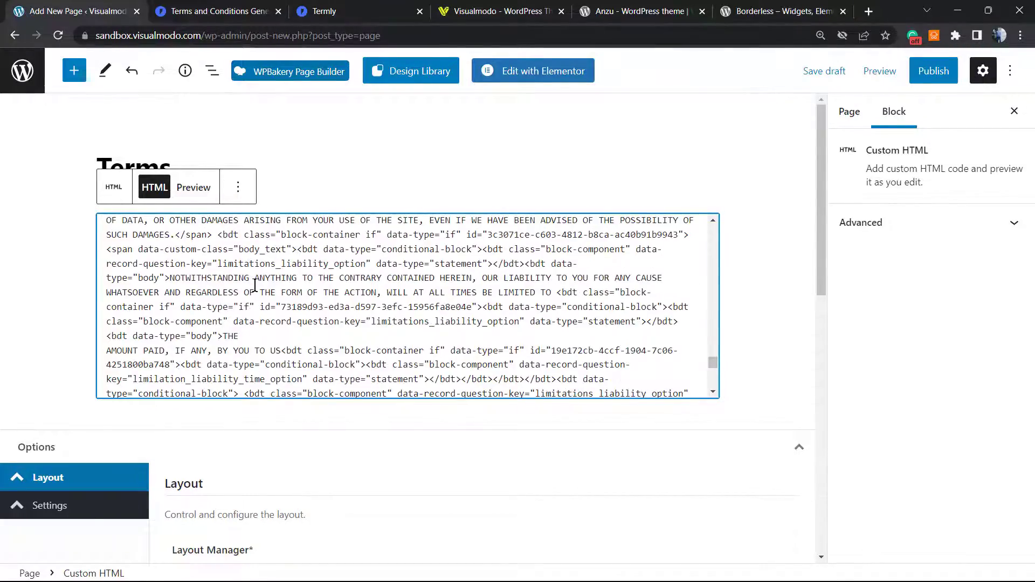
scroll(255, 285, "up", 2)
left_click(194, 189)
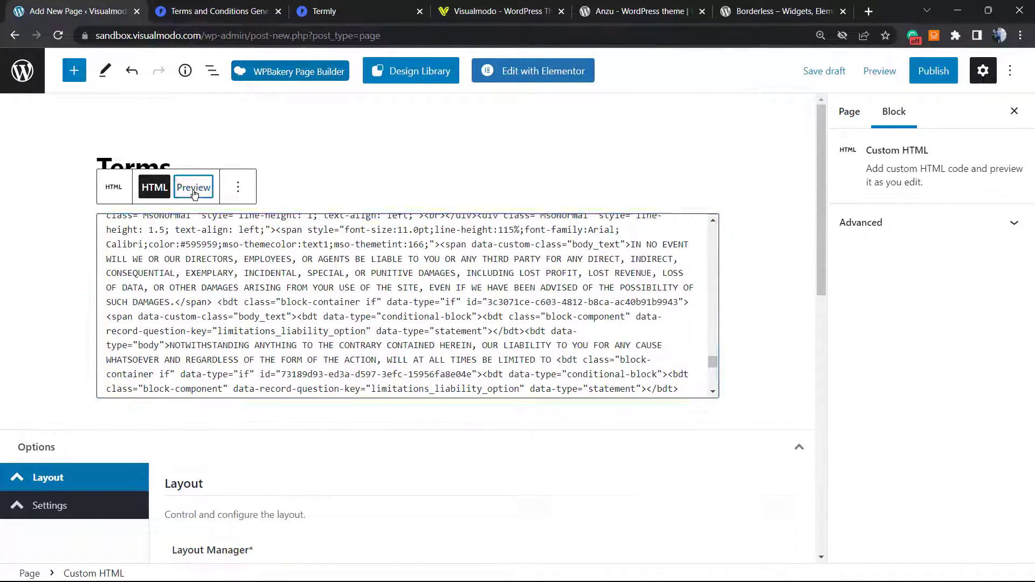
left_click_drag(181, 266, 178, 223)
left_click(178, 223)
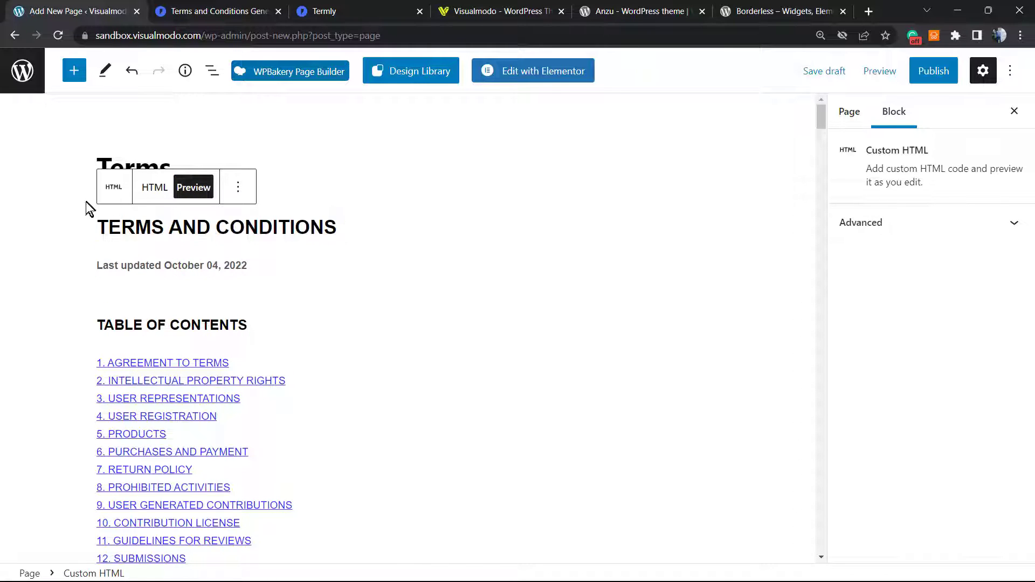
scroll(338, 260, "down", 10)
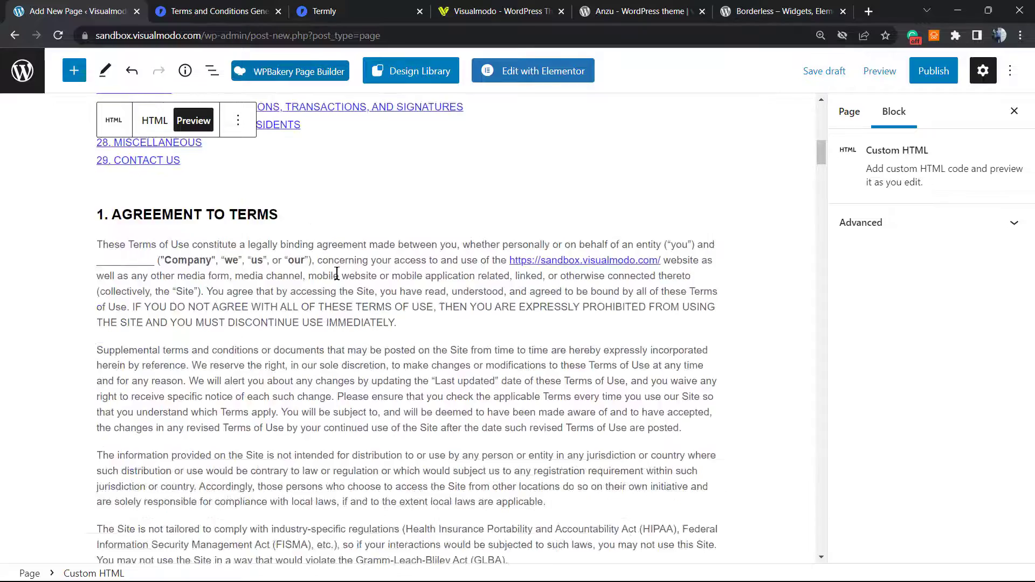
scroll(344, 272, "up", 10)
scroll(344, 272, "down", 6)
scroll(344, 275, "up", 6)
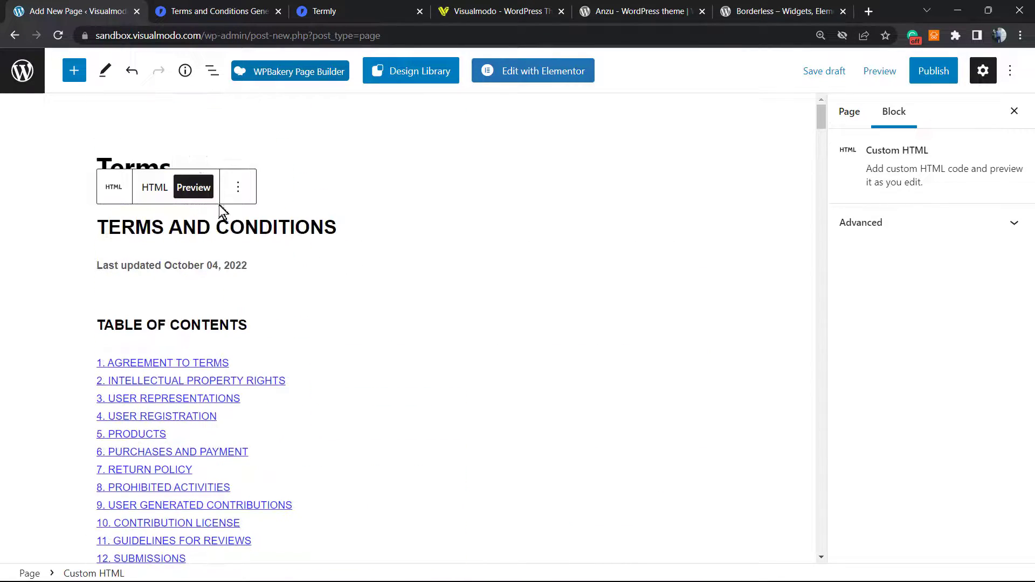
left_click(162, 189)
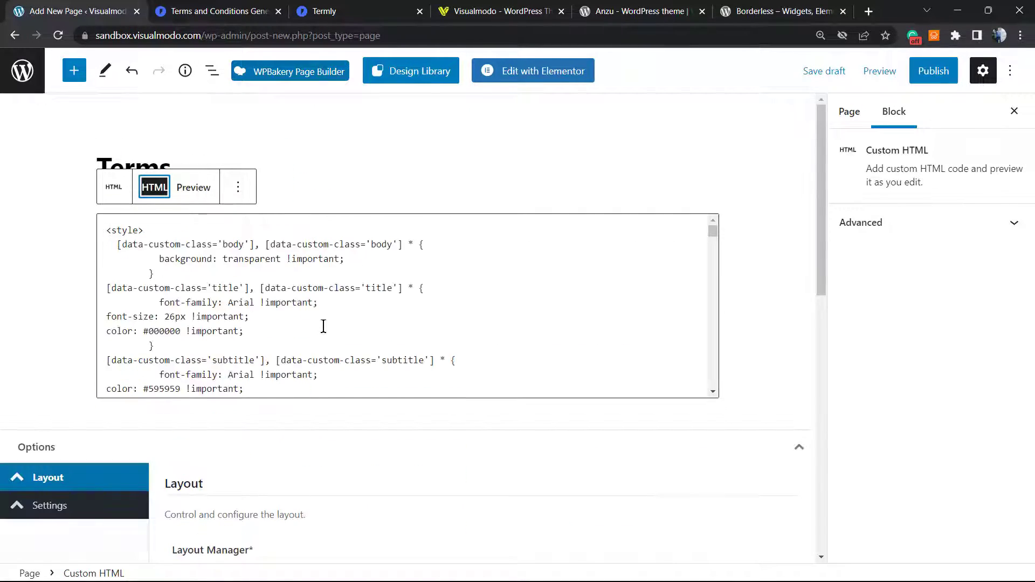
scroll(324, 327, "down", 10)
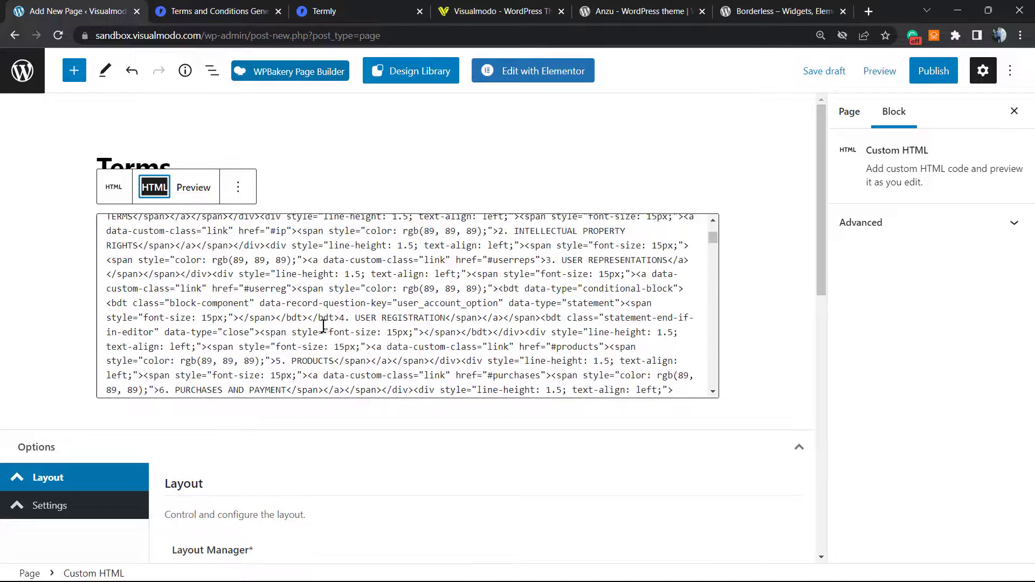
Publish the Terms page.
left_click(927, 71)
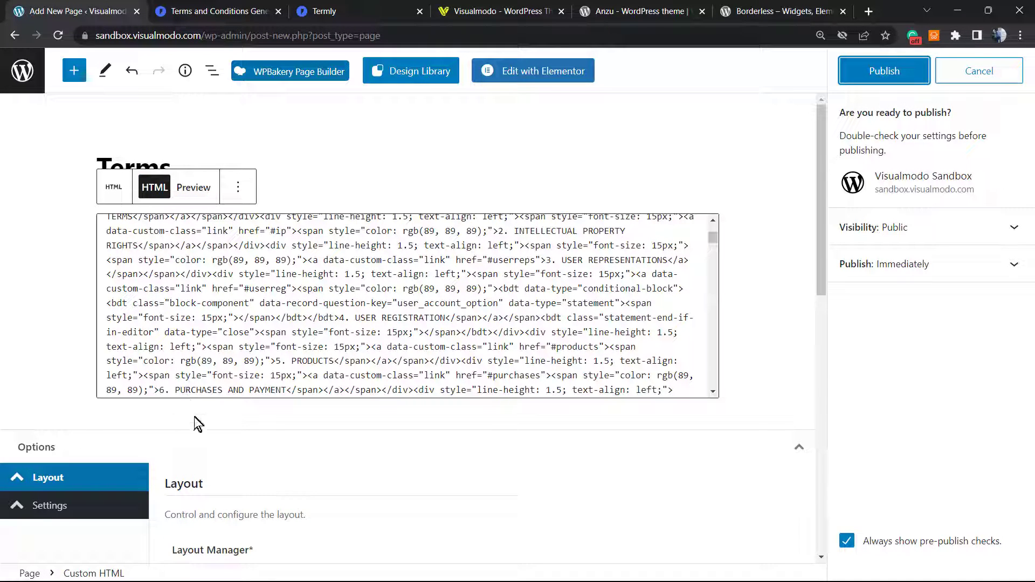
scroll(316, 338, "up", 5)
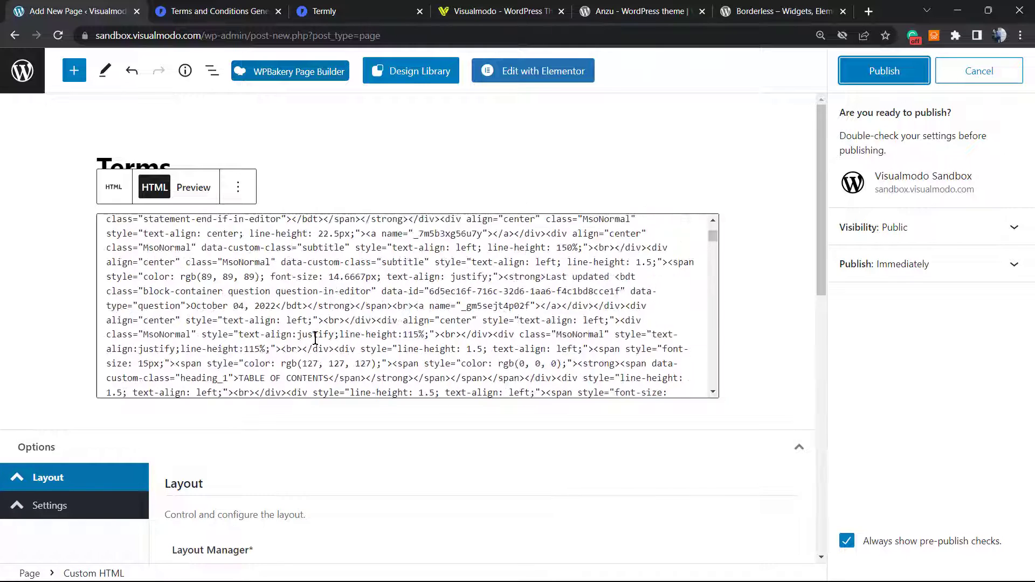
scroll(315, 338, "up", 10)
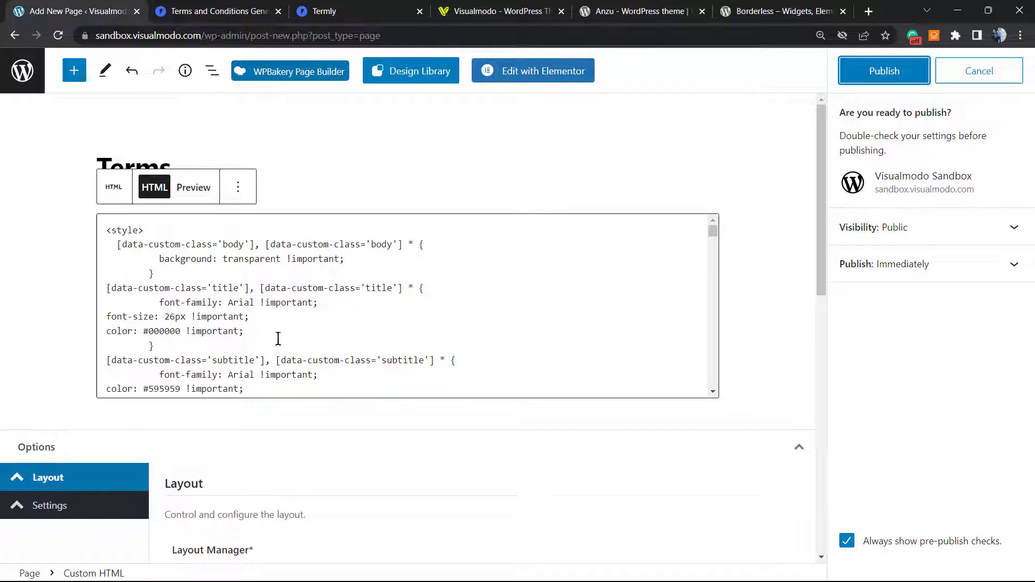
left_click(882, 75)
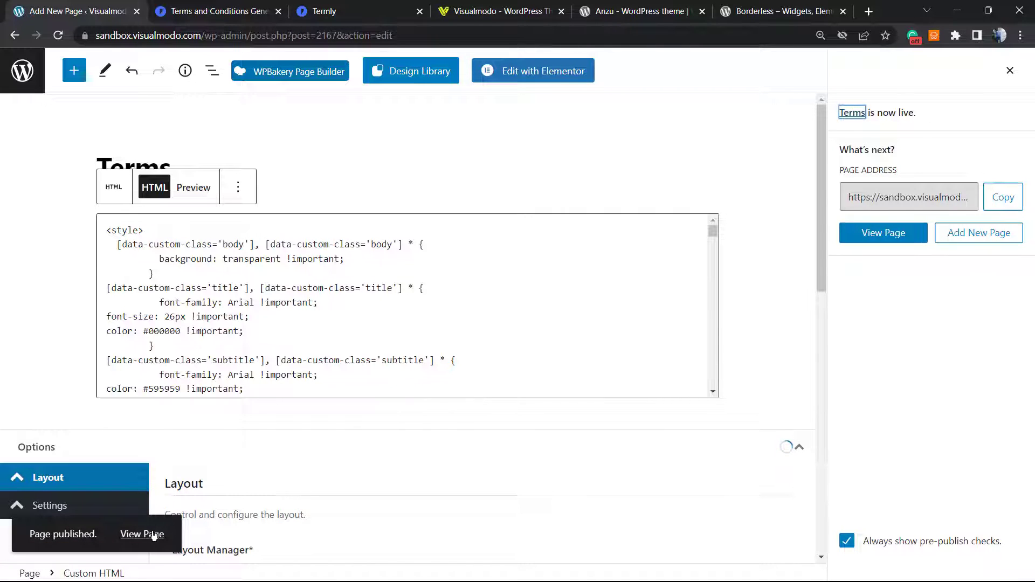
Open the live Terms page in a new tab and scroll through its terms.
right_click(154, 536)
left_click(218, 423)
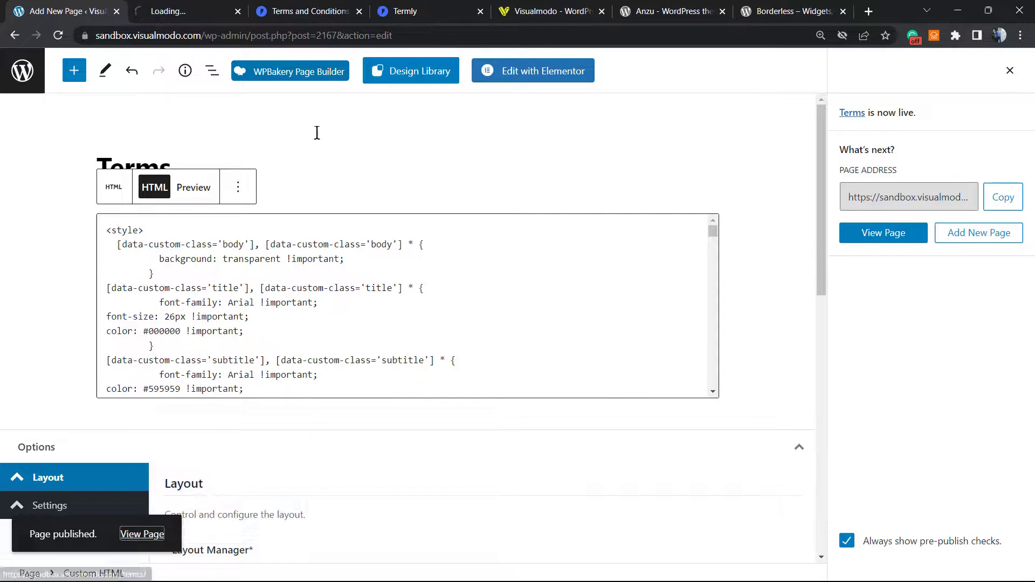
key("ctrl+Tab")
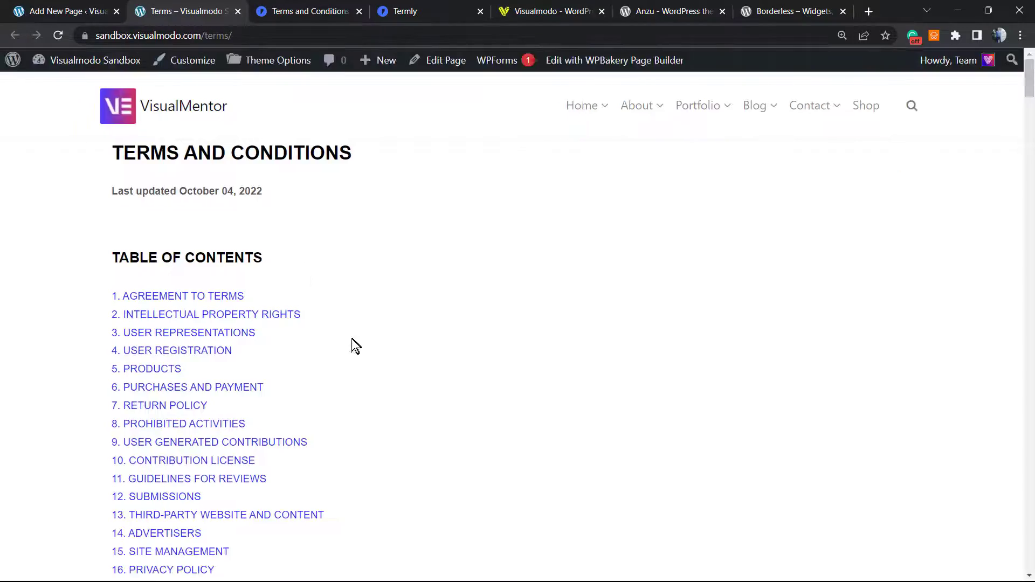
scroll(354, 296, "down", 8)
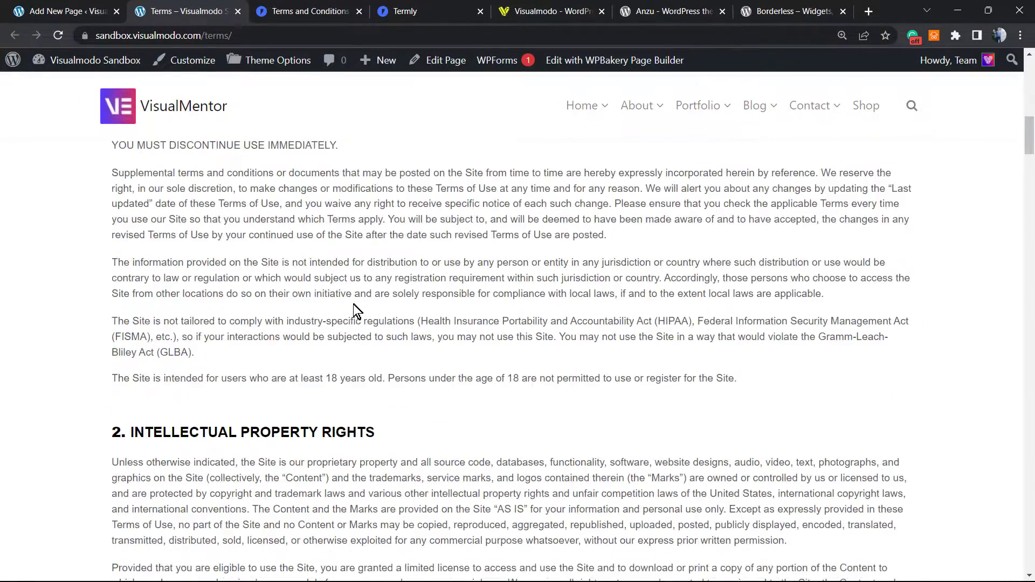
scroll(354, 307, "down", 4)
scroll(345, 315, "up", 15)
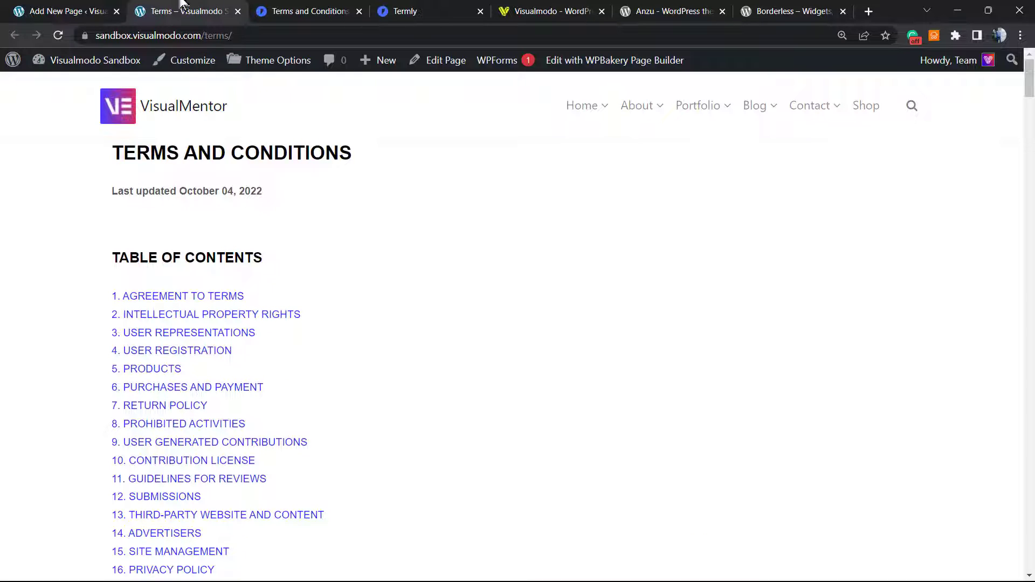
left_click(94, 6)
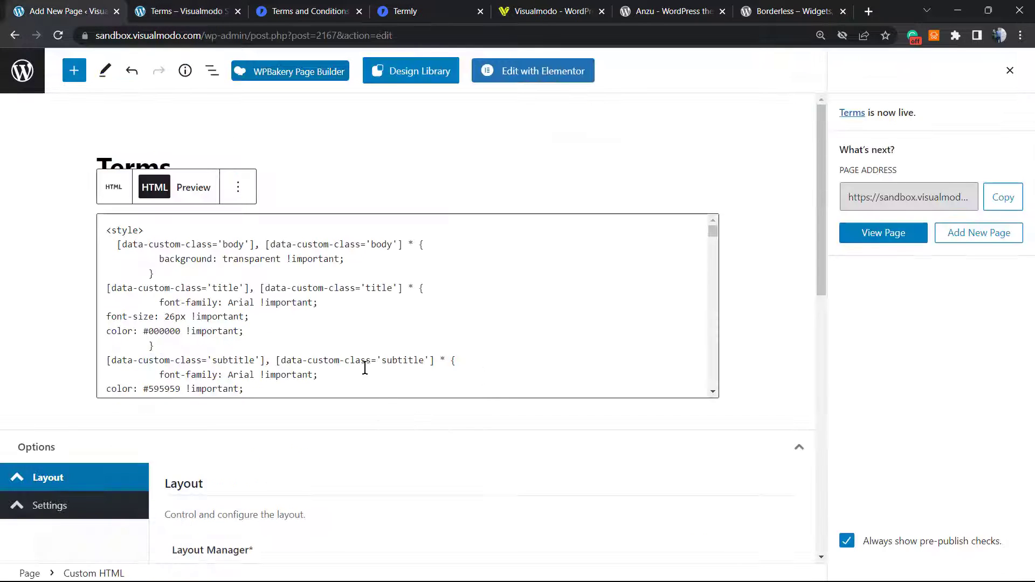
left_click(333, 186)
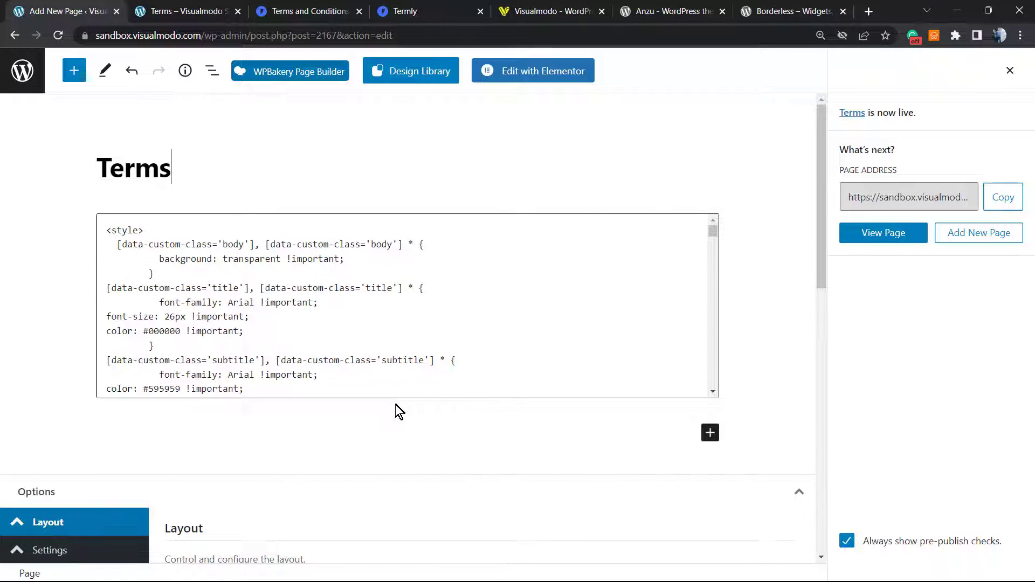
left_click(710, 432)
scroll(669, 388, "down", 3)
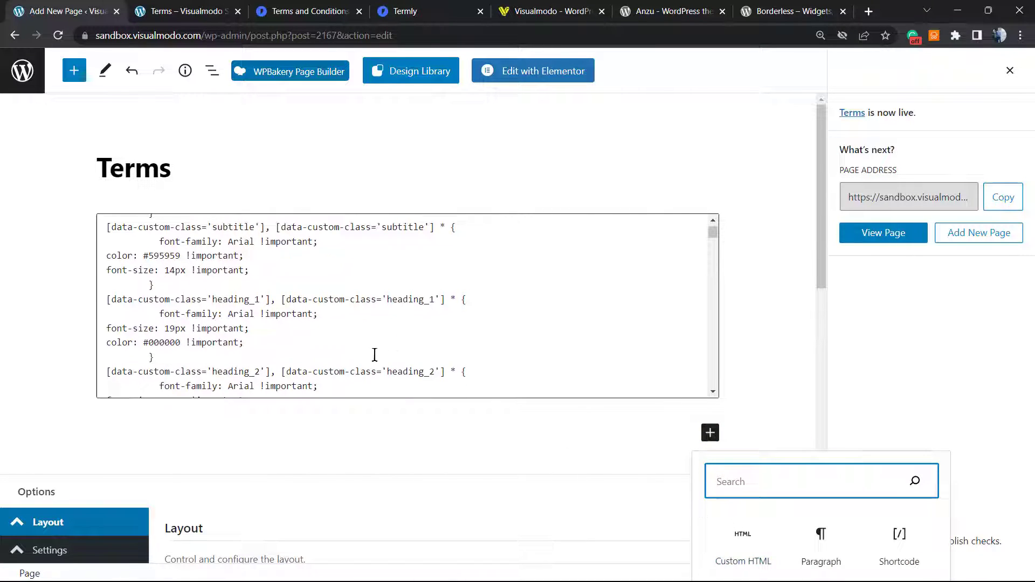
scroll(345, 345, "up", 3)
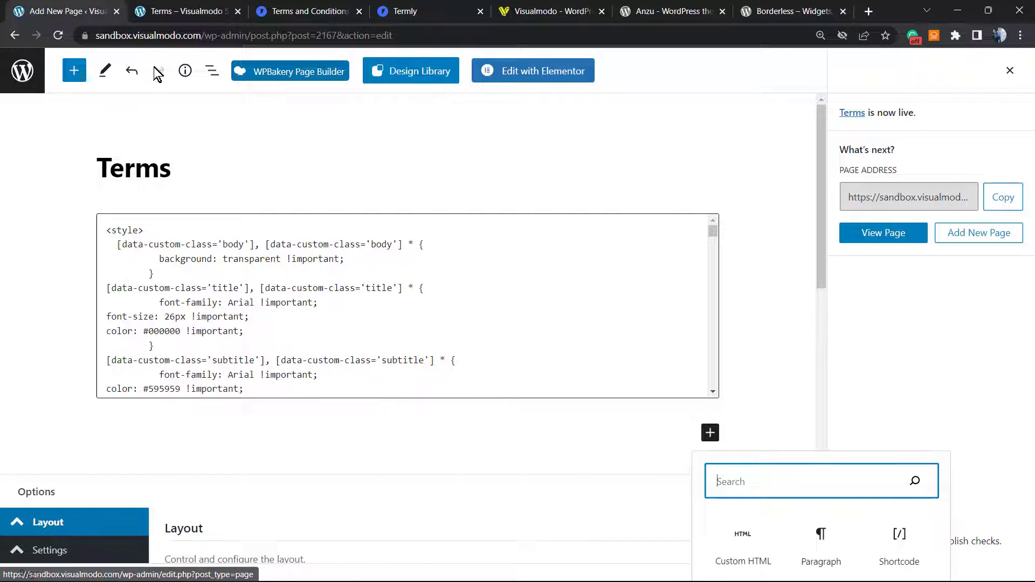
left_click(299, 11)
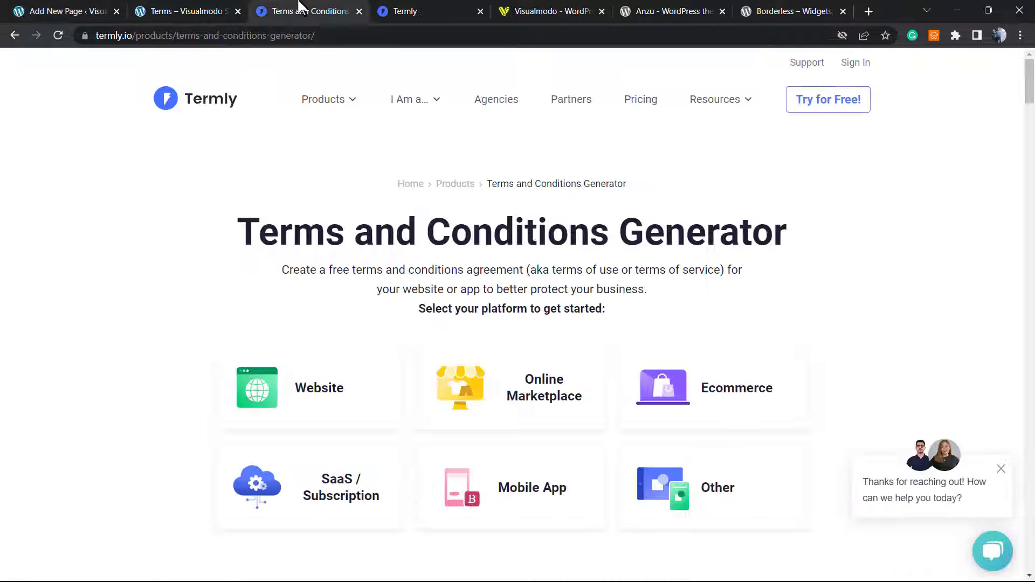
left_click(468, 5)
left_click(541, 11)
mouse_move(509, 64)
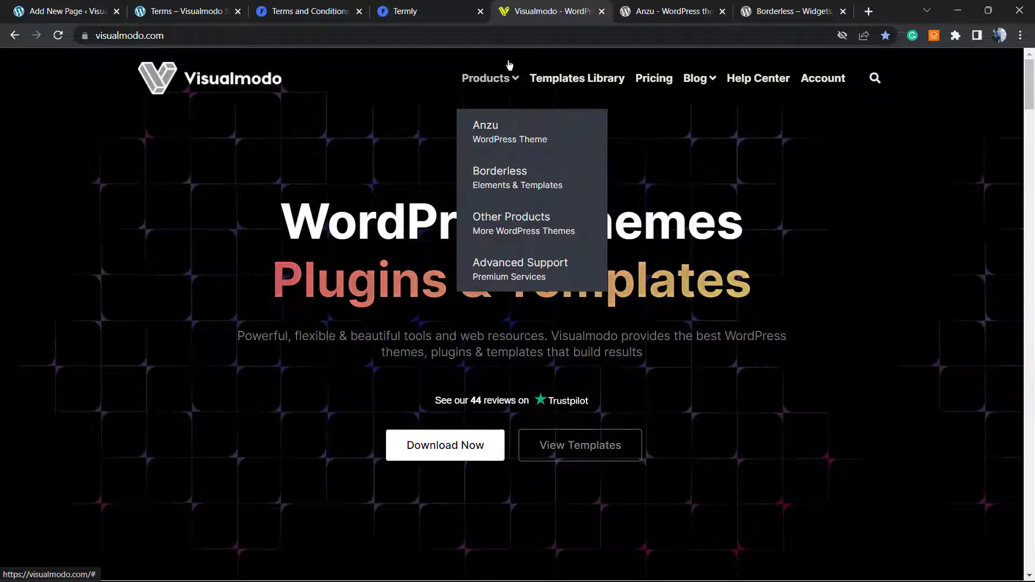
left_click(431, 8)
left_click(304, 10)
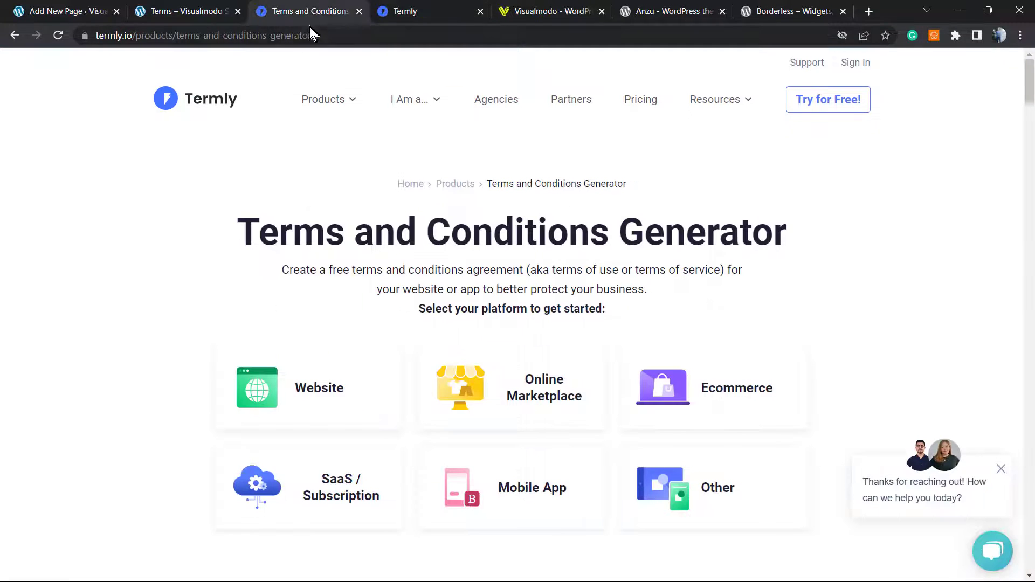
left_click(149, 4)
left_click(78, 5)
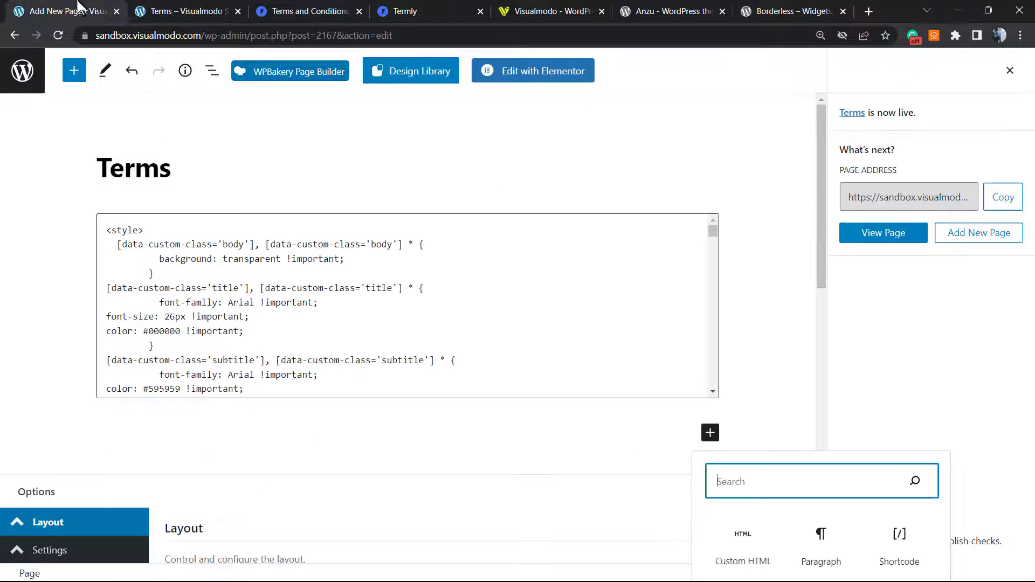
Go to the WordPress Pages list, then to the live site's Shop page.
left_click(22, 70)
left_click(178, 8)
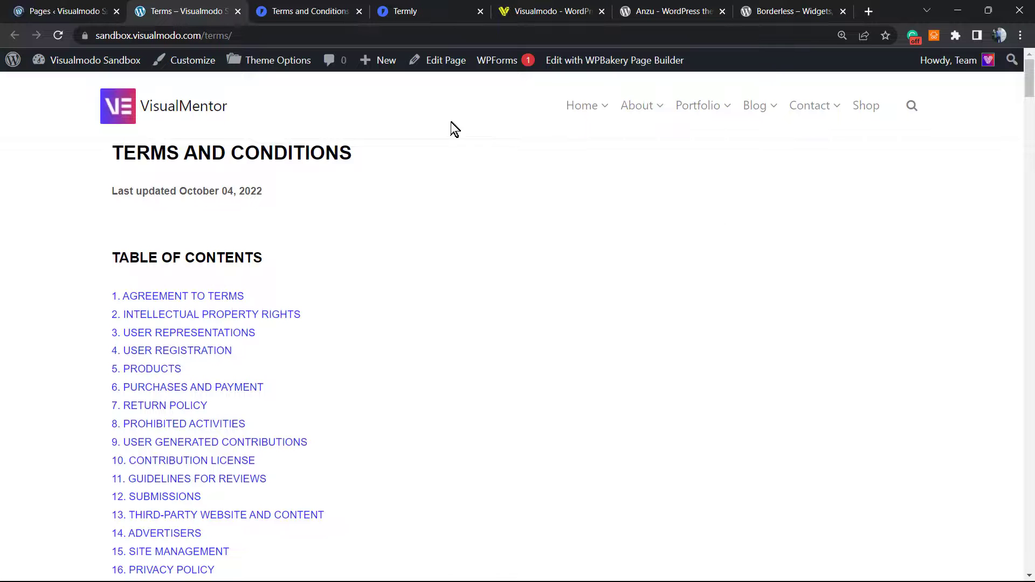
mouse_move(760, 119)
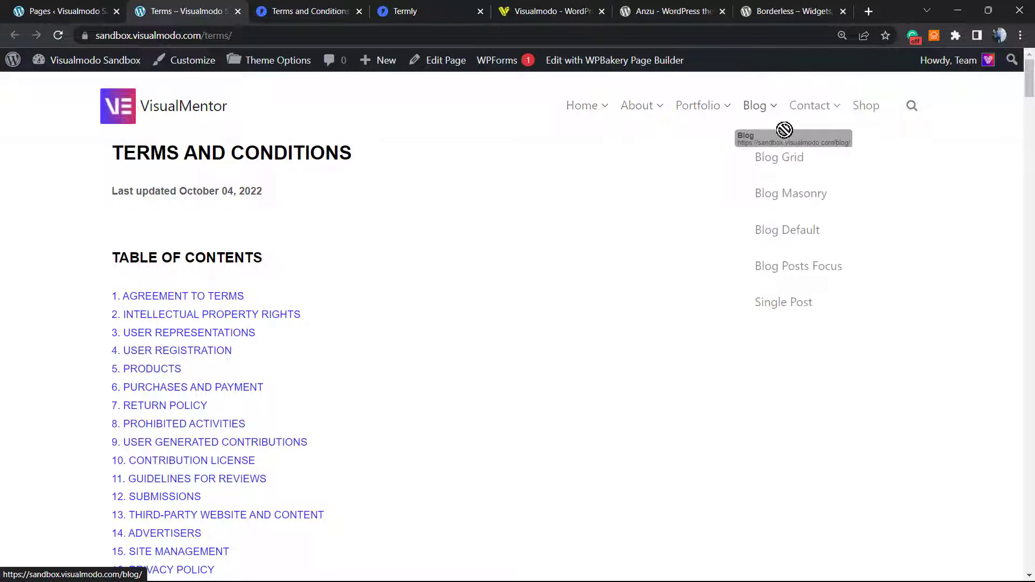
left_click(860, 106)
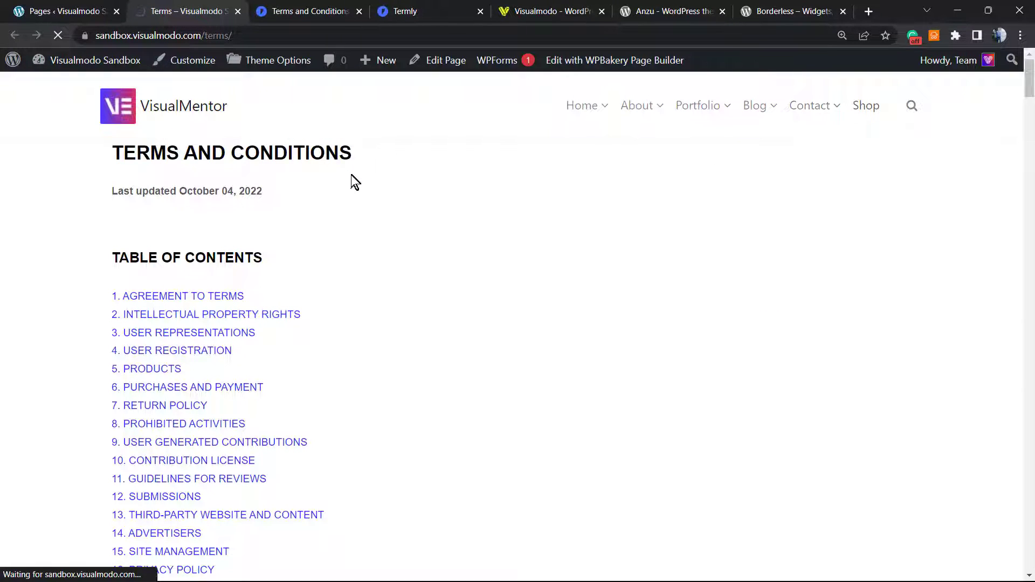
Open the Cap product, add it to the cart and view the cart.
scroll(337, 258, "down", 6)
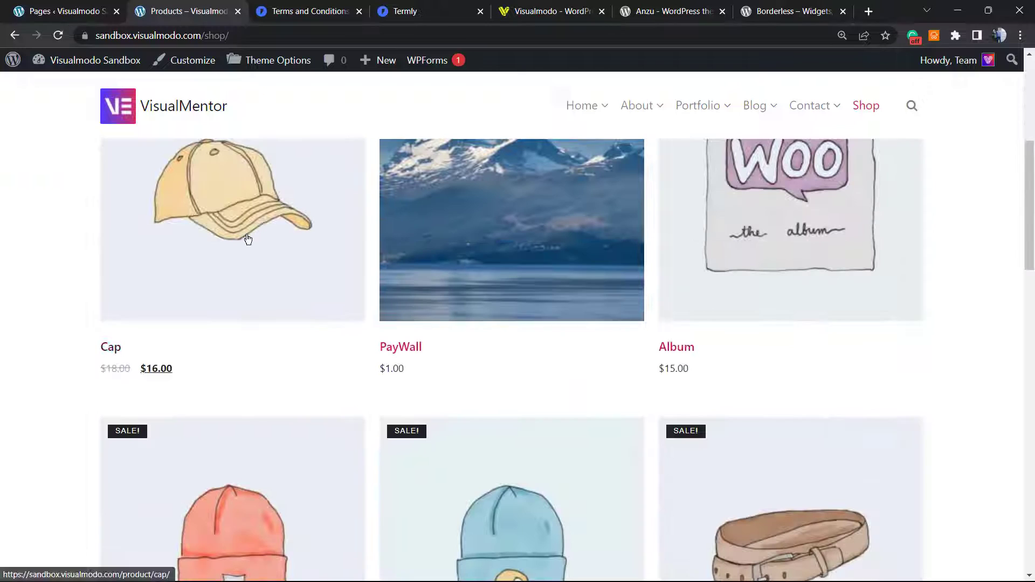
left_click(233, 264)
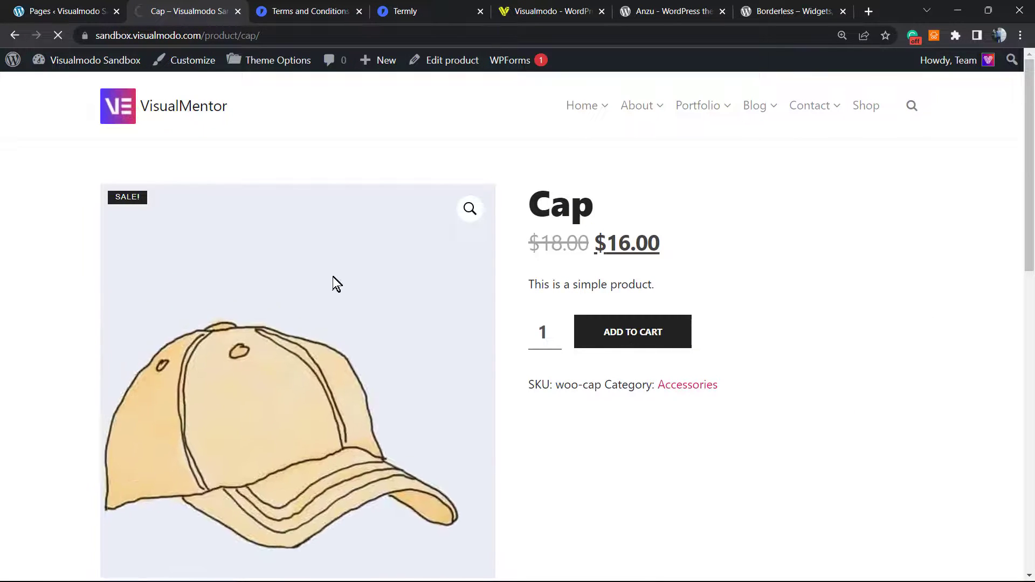
scroll(271, 290, "down", 7)
scroll(271, 290, "up", 8)
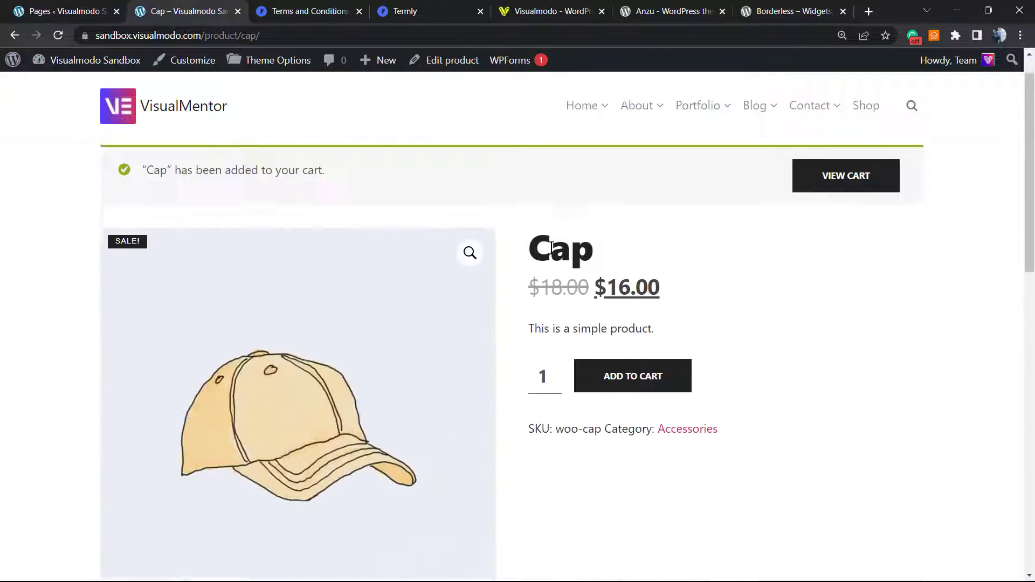
left_click(830, 216)
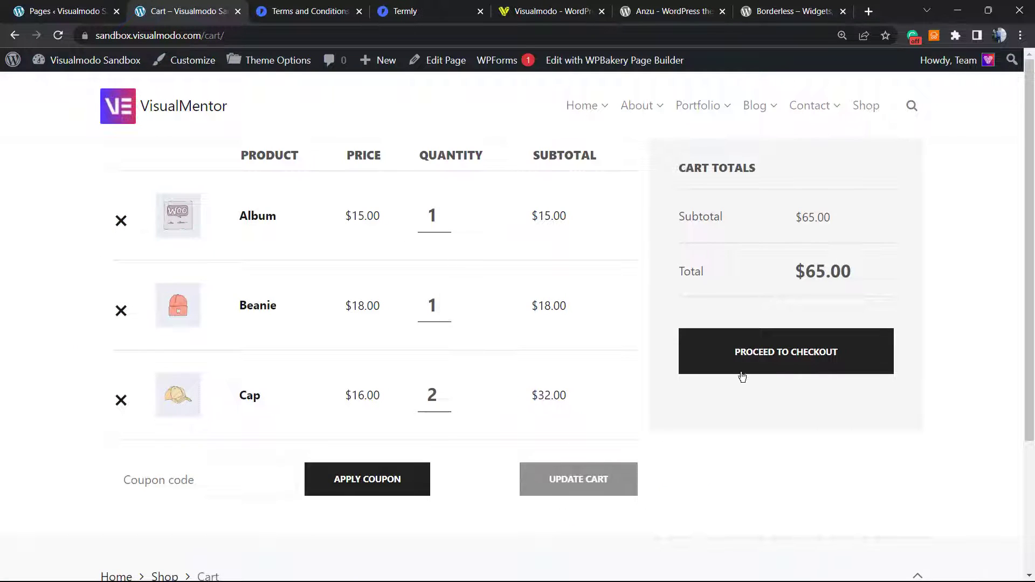
Proceed to checkout and scroll through the billing form and $65.00 order summary.
left_click(743, 375)
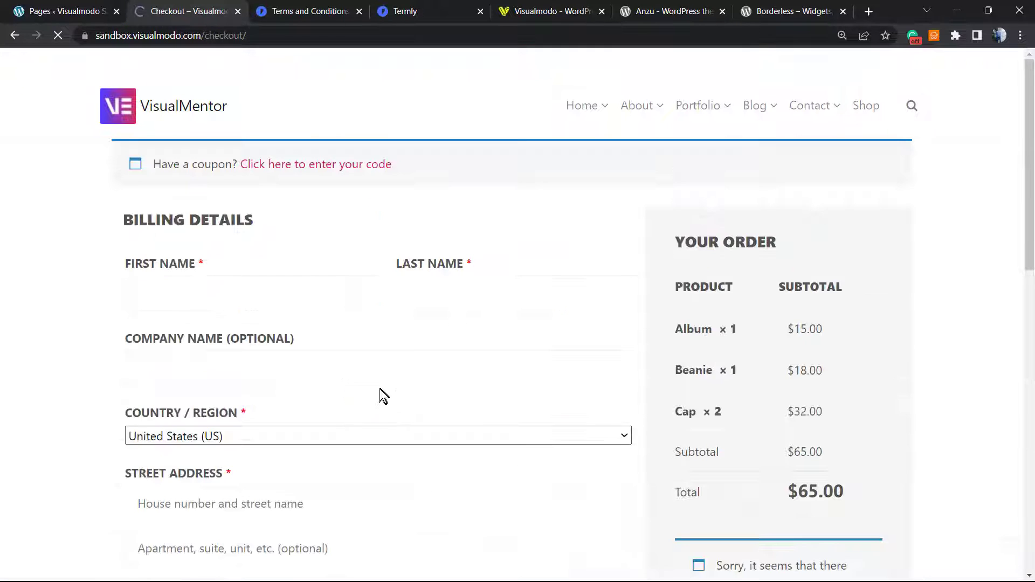
scroll(356, 375, "down", 15)
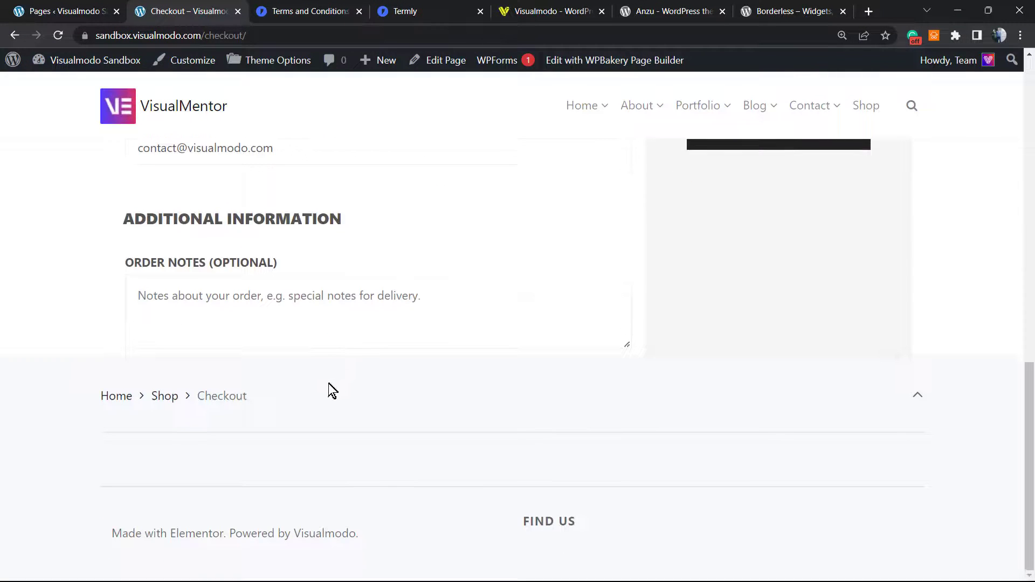
scroll(398, 406, "up", 9)
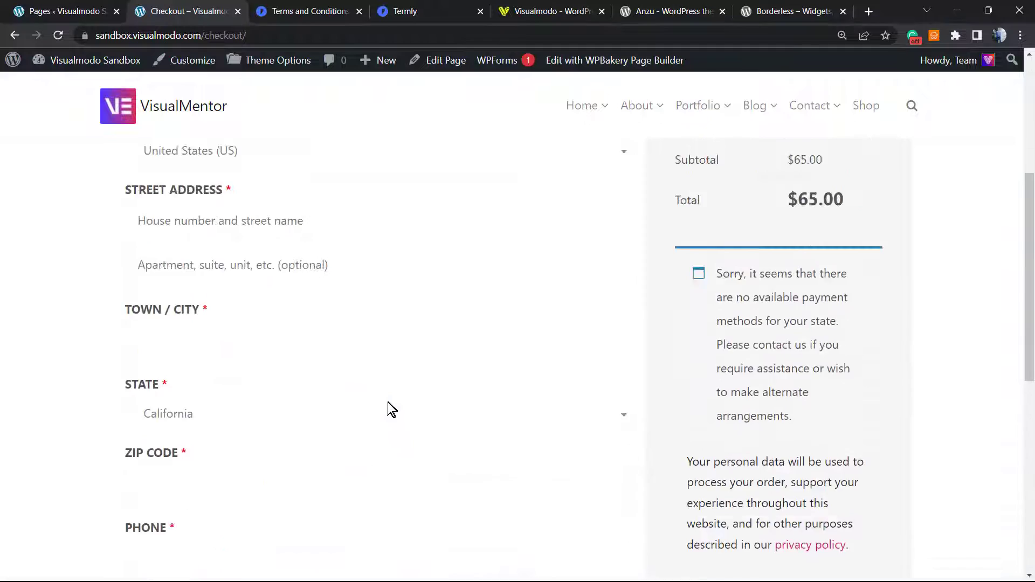
scroll(392, 409, "down", 3)
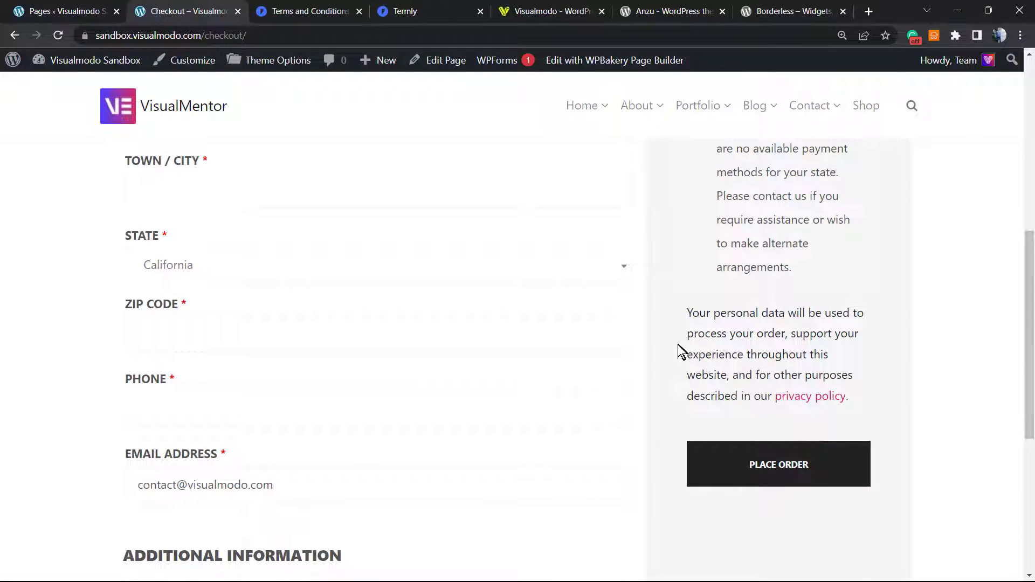
scroll(669, 350, "up", 4)
scroll(674, 361, "down", 3)
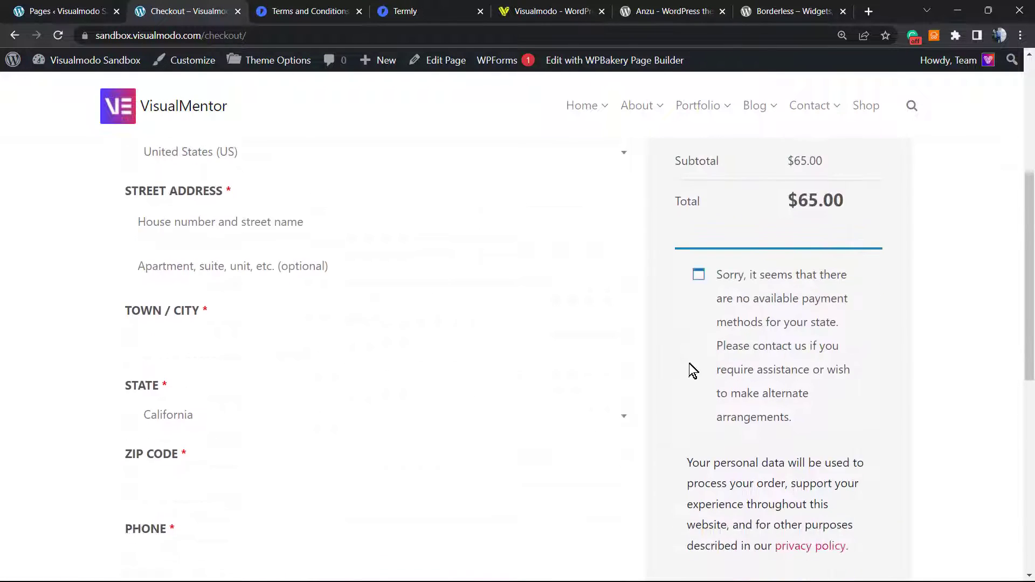
Highlight text in the privacy notice and the no-payment-methods notice.
double_click(786, 421)
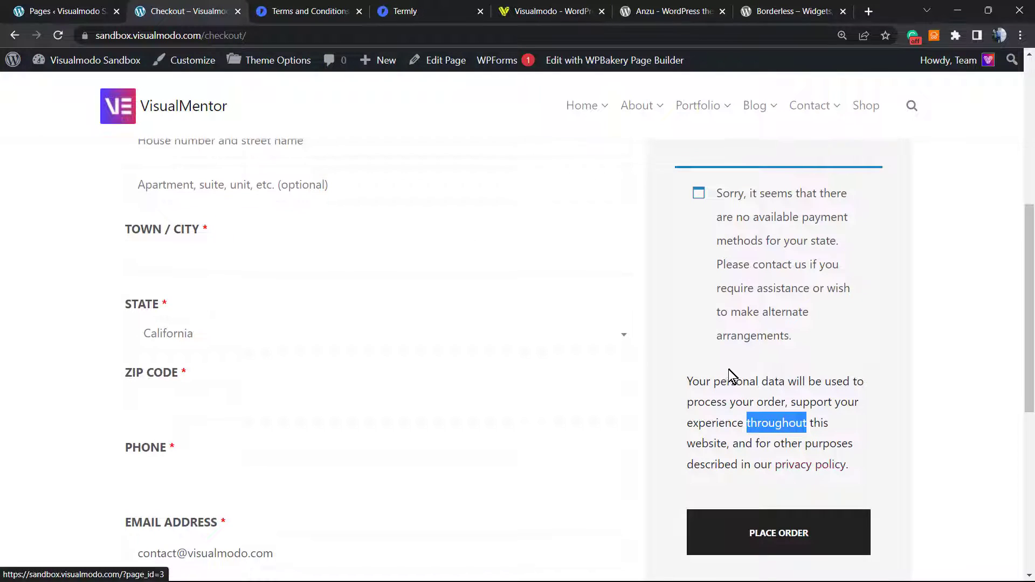
scroll(730, 410, "up", 3)
double_click(734, 451)
triple_click(736, 458)
scroll(558, 399, "up", 3)
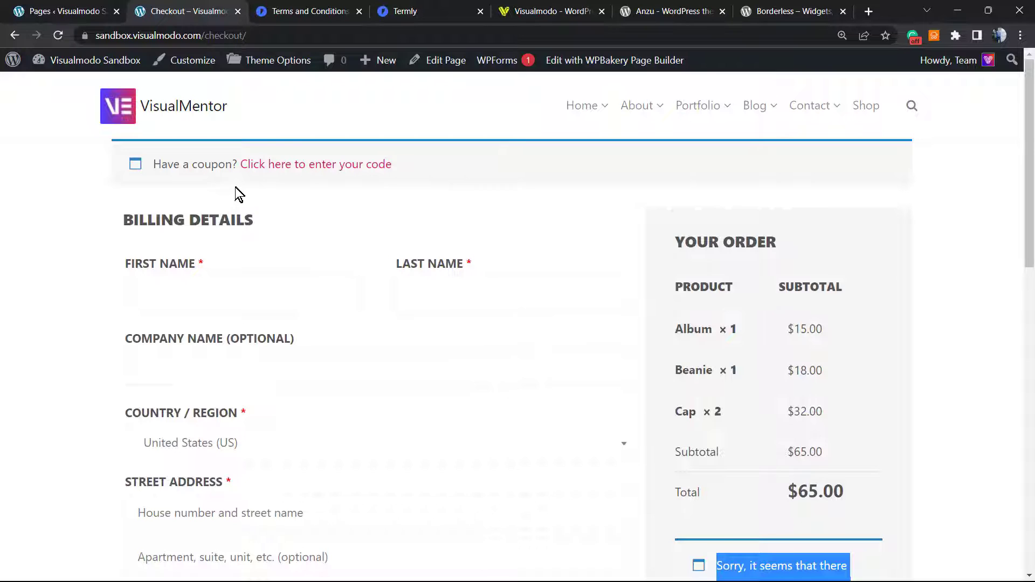
Cycle through the Termly embed, WordPress Pages and checkout tabs, ending on the generator.
left_click(321, 11)
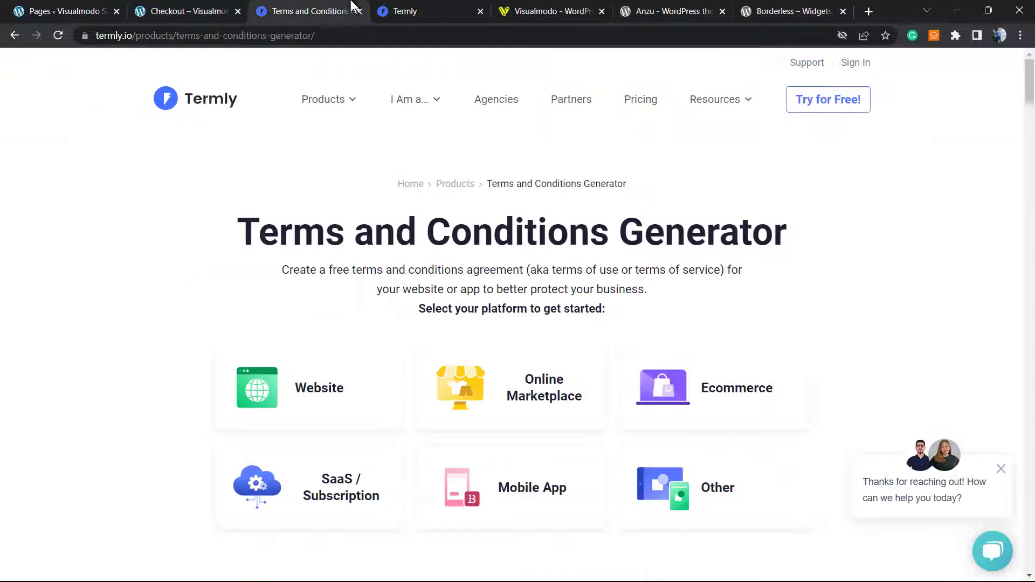
left_click(422, 8)
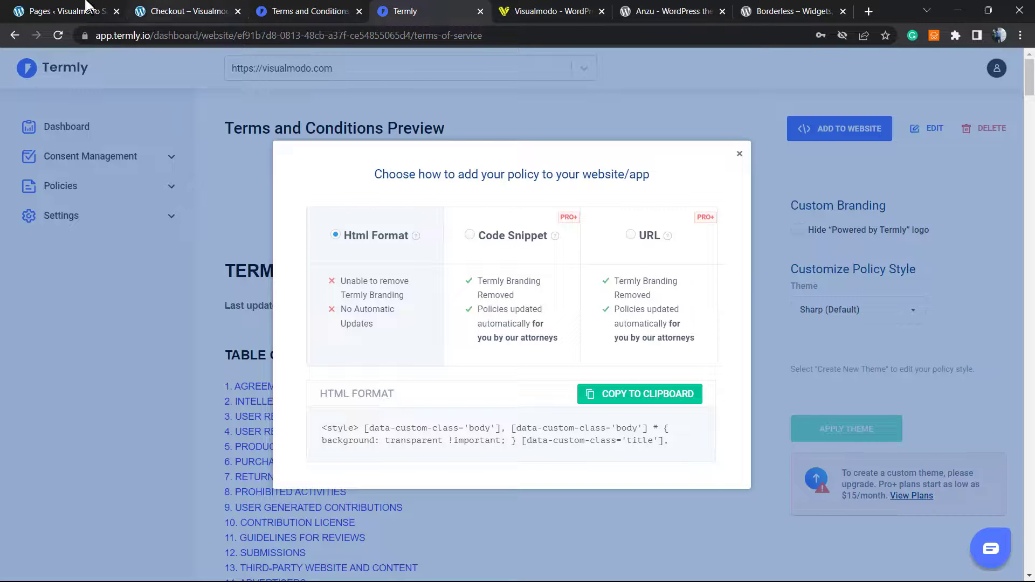
left_click(71, 11)
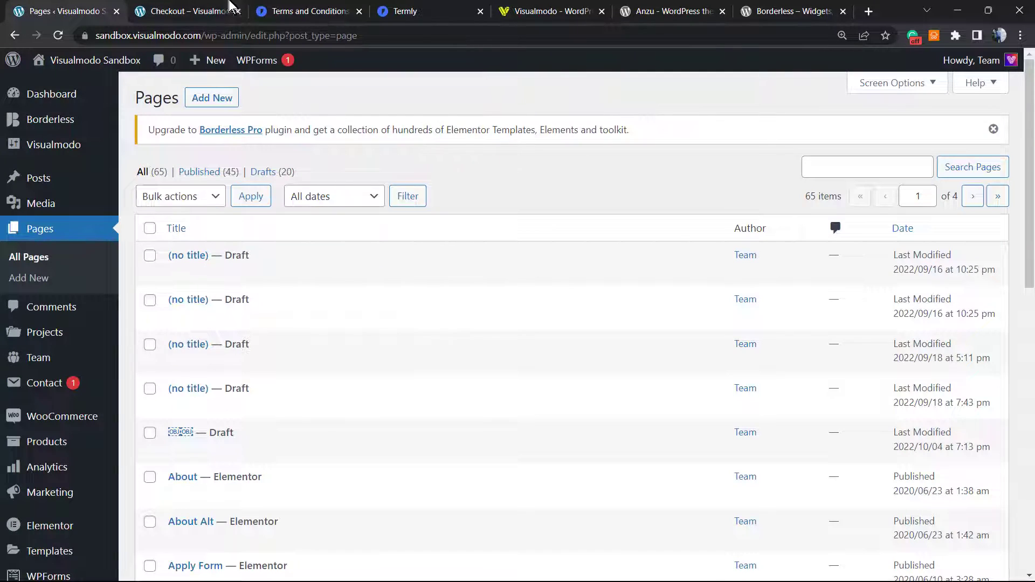
left_click(209, 8)
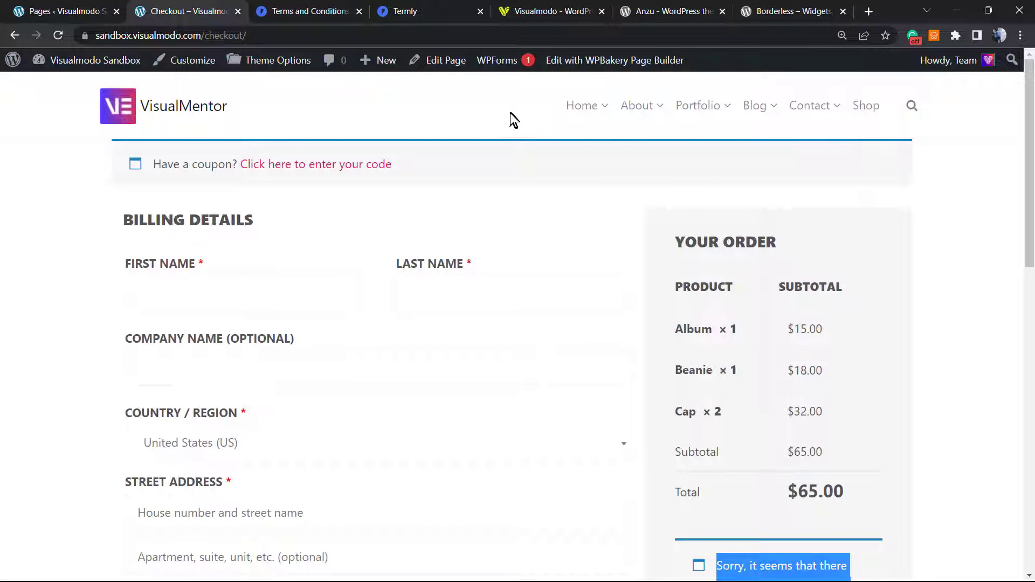
left_click(437, 11)
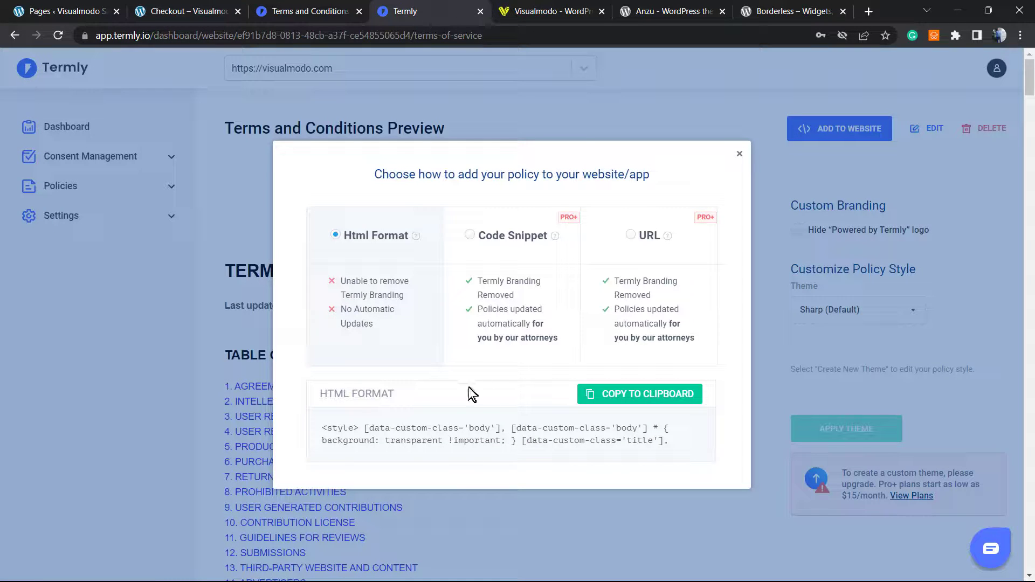
left_click(318, 9)
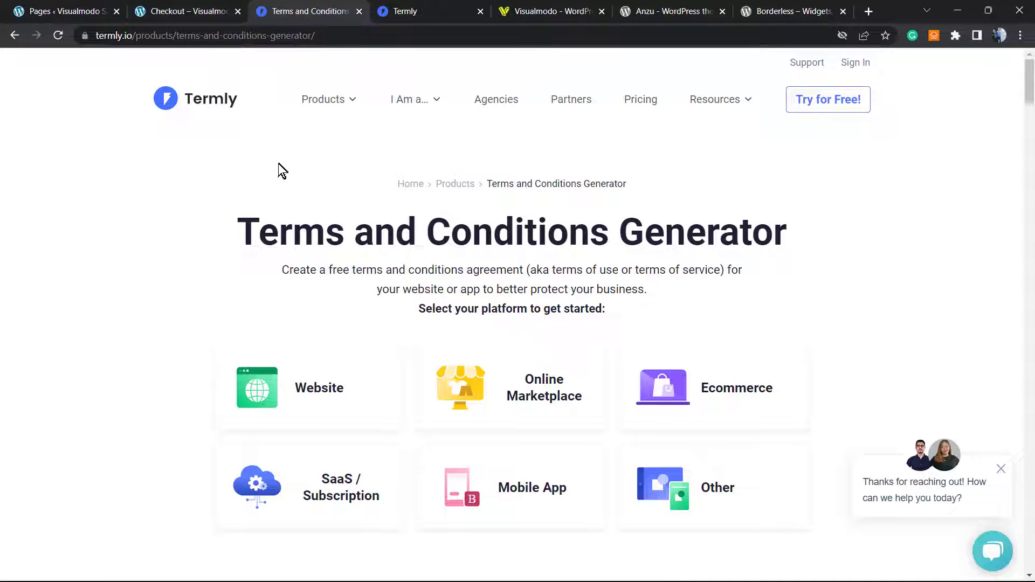
mouse_move(318, 105)
Open the Anzu theme listing and select its 'Anzu By Visualmodo' heading.
left_click(543, 6)
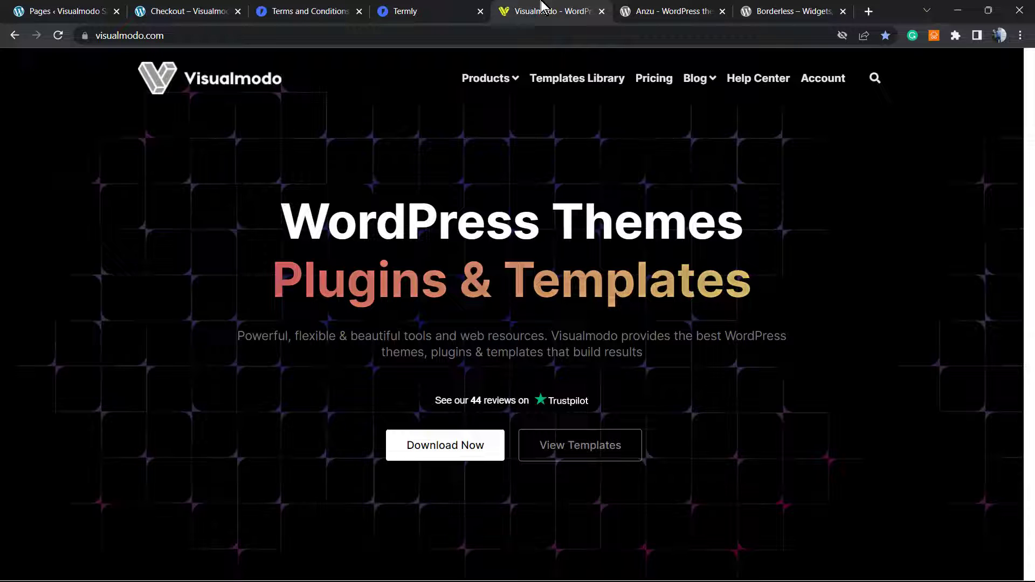
left_click(661, 10)
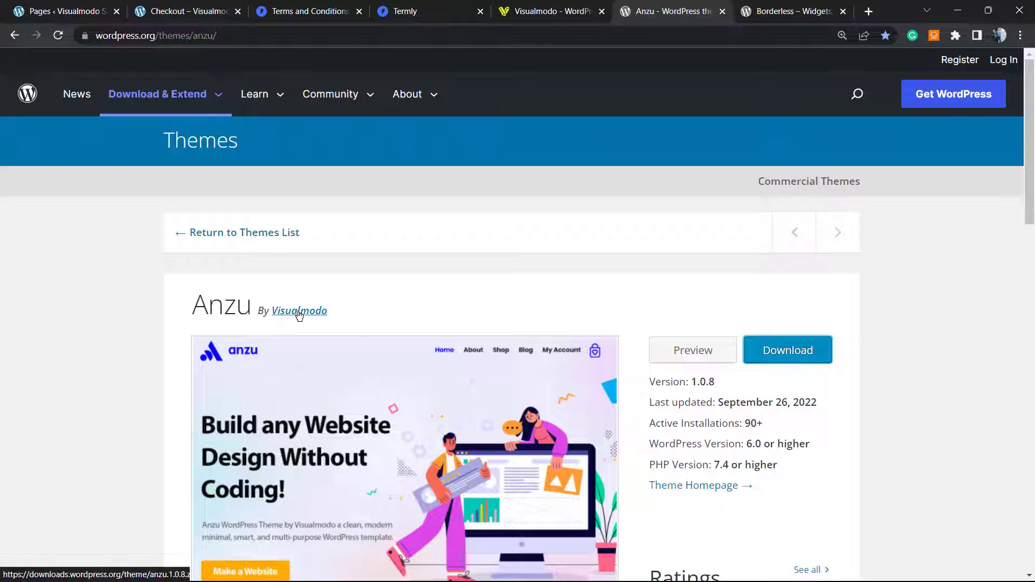
triple_click(212, 313)
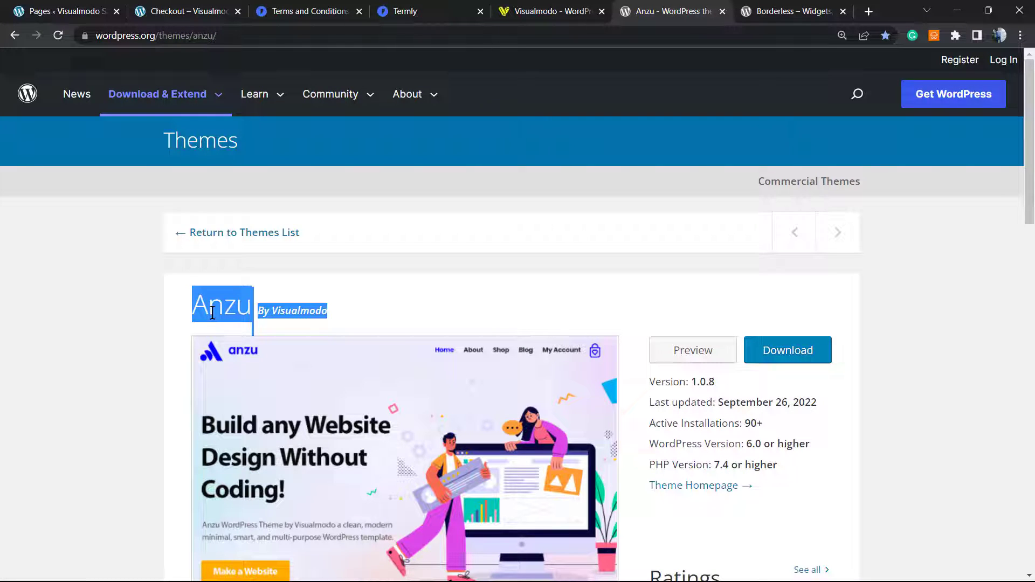
Select words in the Borderless plugin title, then return to the Visualmodo homepage.
left_click(809, 10)
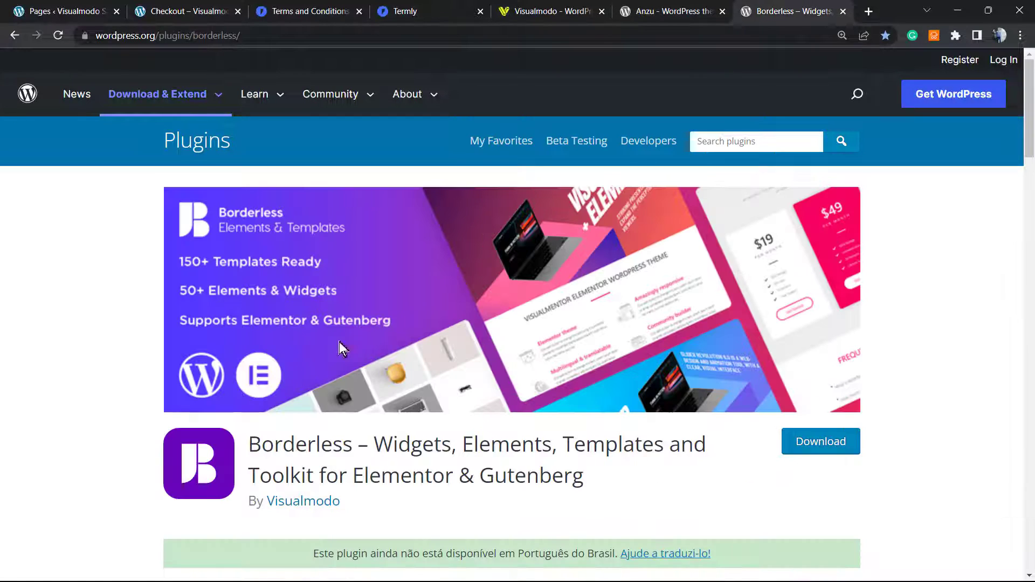
double_click(297, 448)
triple_click(297, 448)
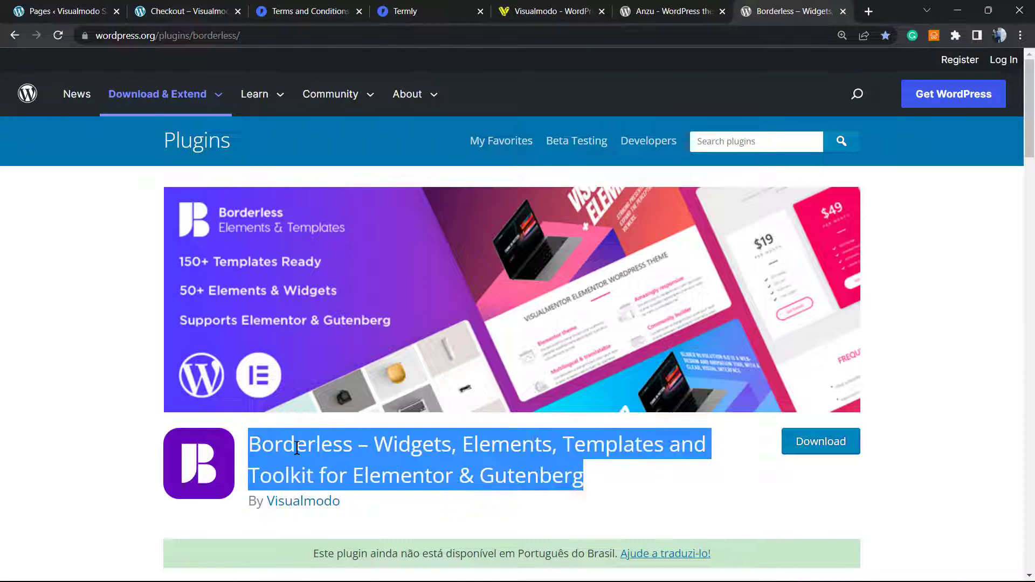
double_click(397, 449)
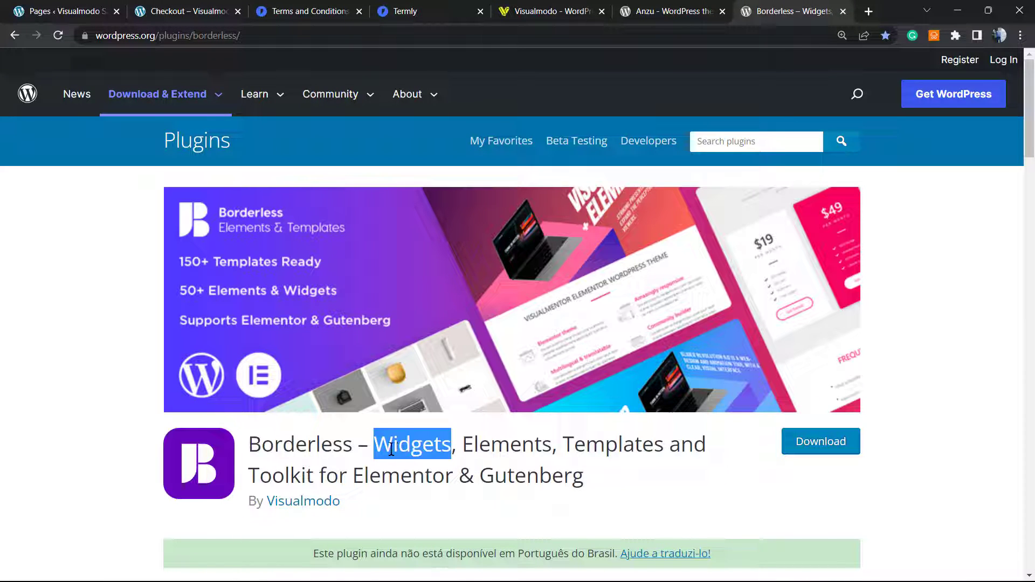
left_click(460, 456)
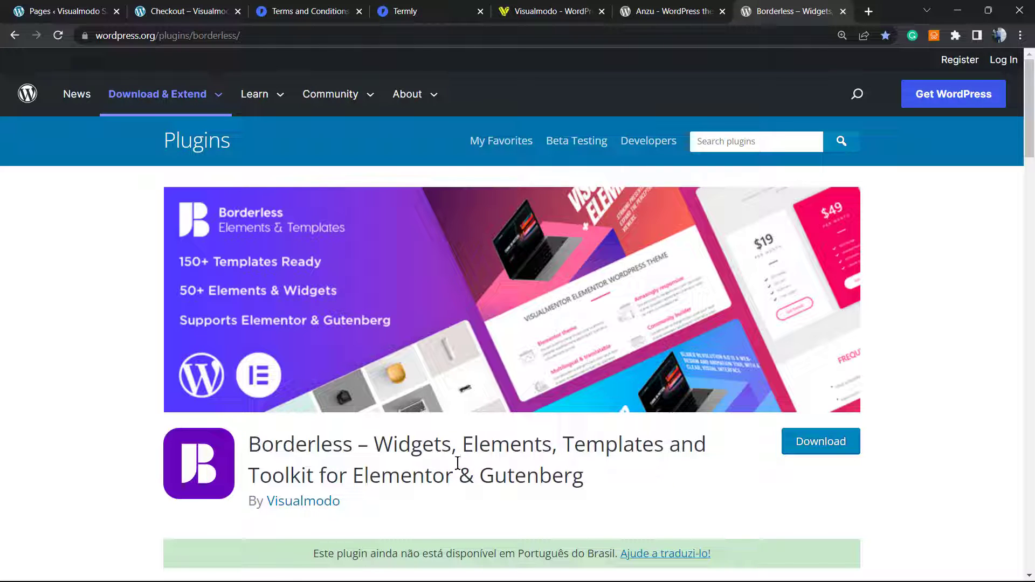
double_click(294, 451)
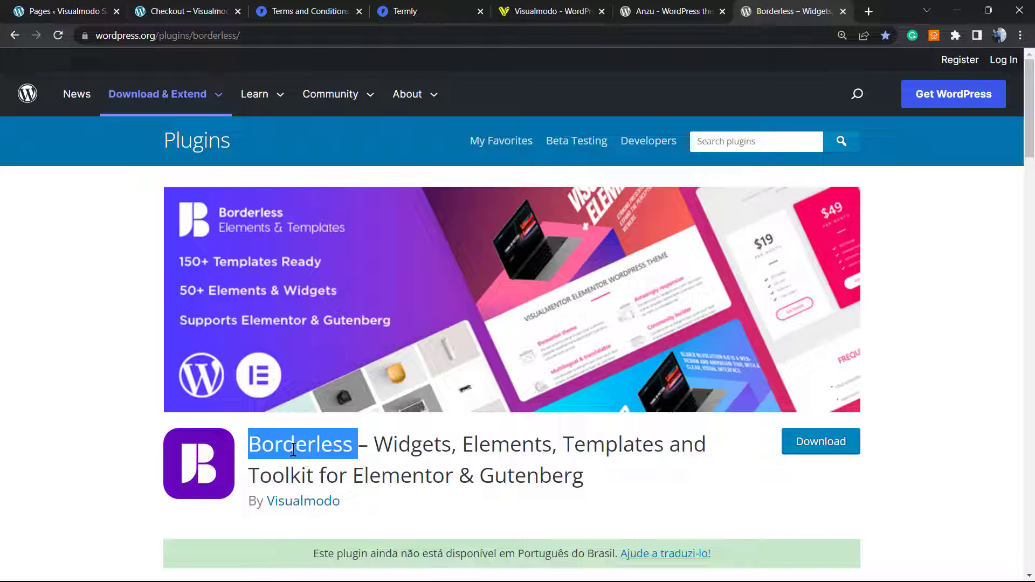
left_click(664, 10)
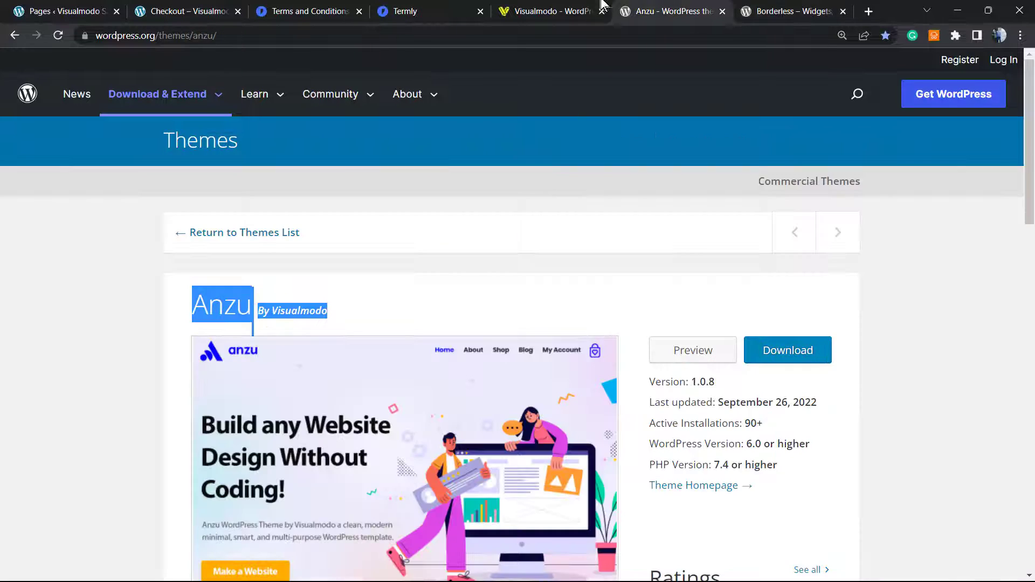
left_click(542, 11)
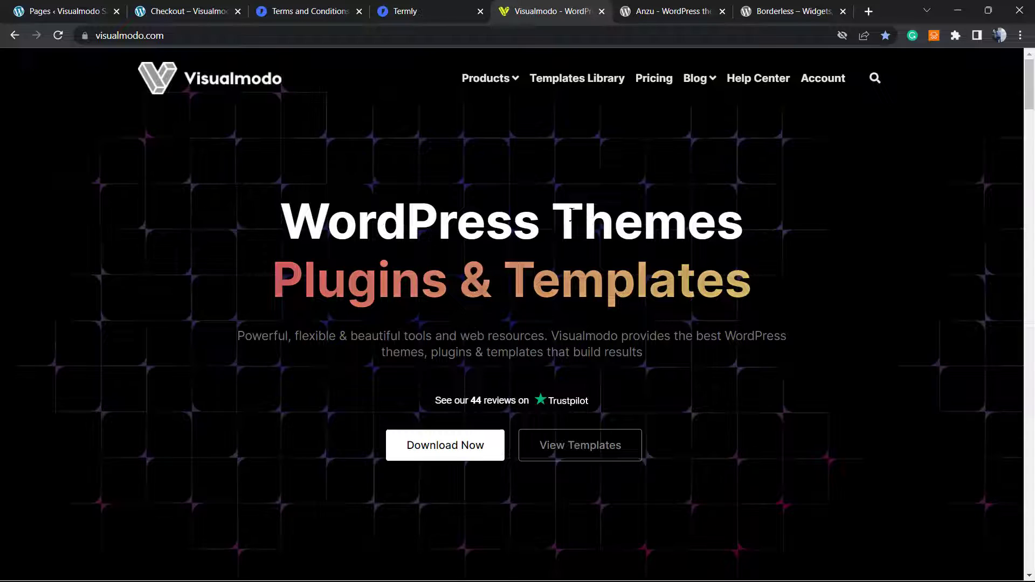
Open Visualmodo's Templates Library and browse past Modeling Agency, Resort, Ballet, Horse and Church templates to Charity.
left_click(577, 79)
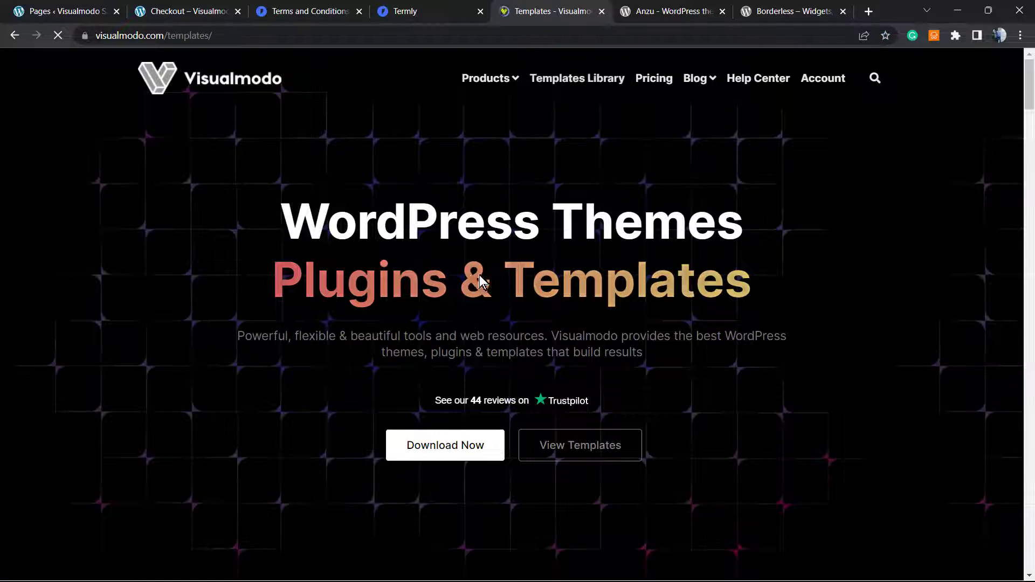
scroll(338, 332, "down", 1)
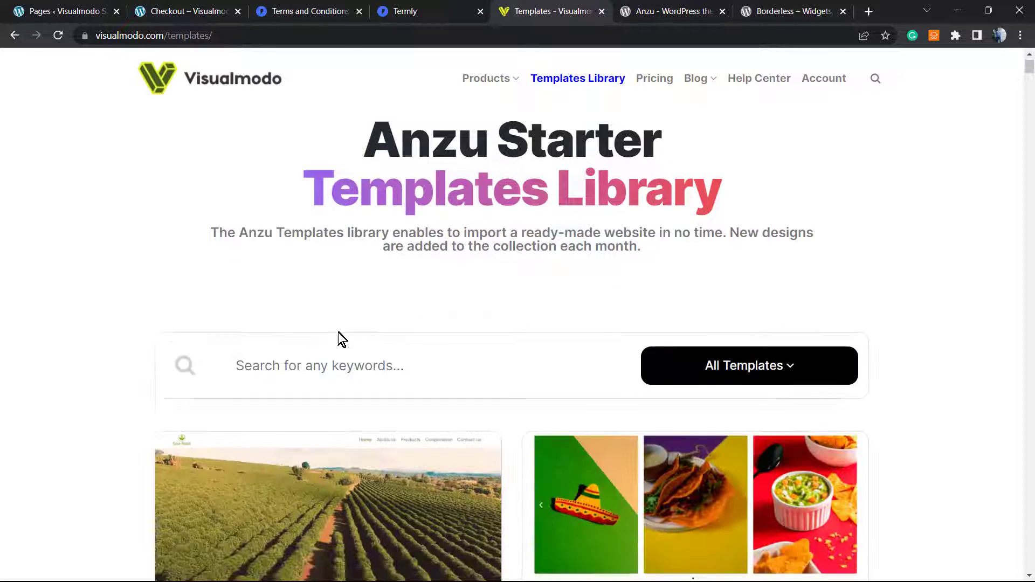
scroll(338, 332, "down", 15)
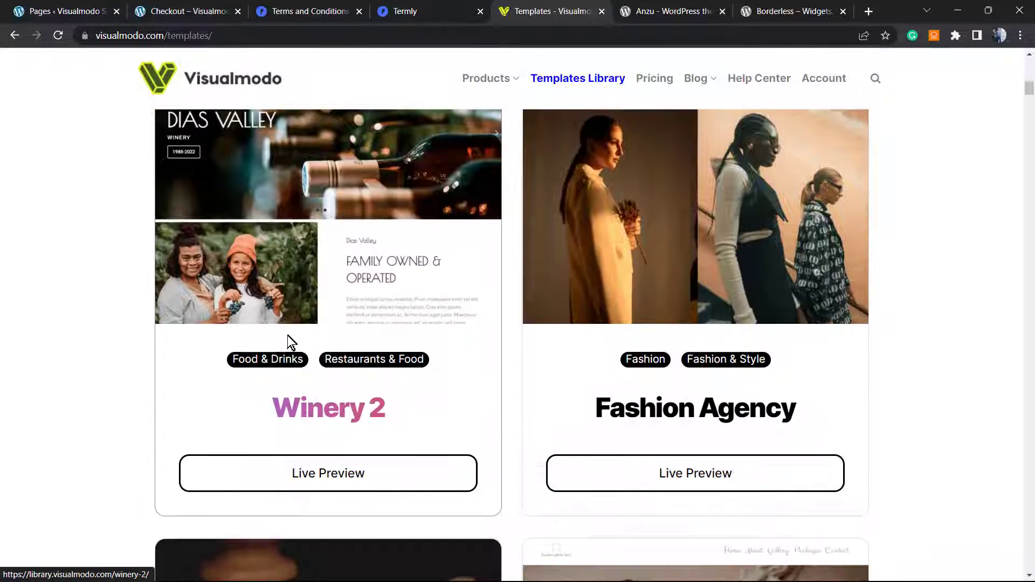
scroll(289, 341, "down", 13)
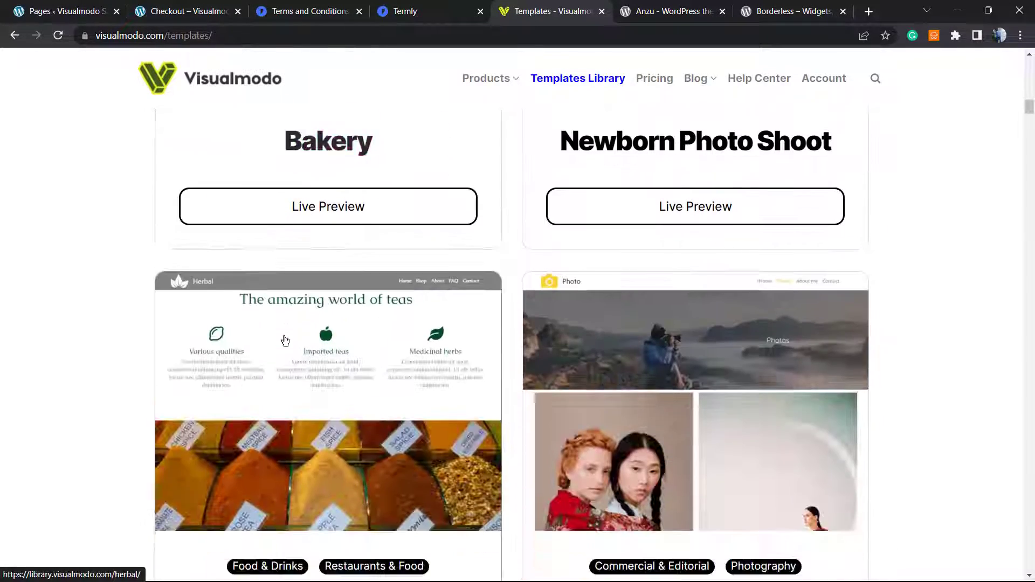
scroll(285, 341, "down", 14)
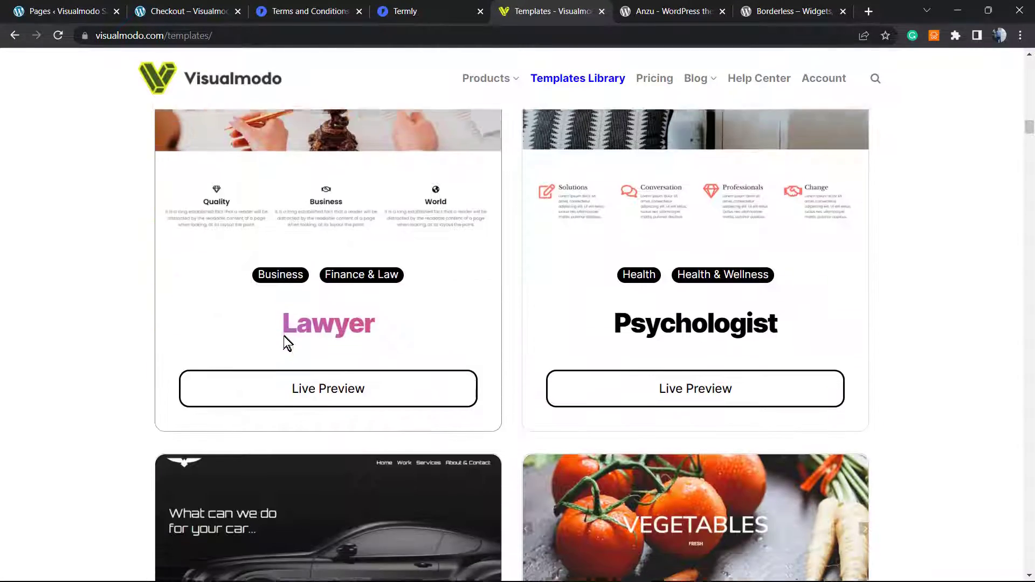
scroll(285, 339, "down", 16)
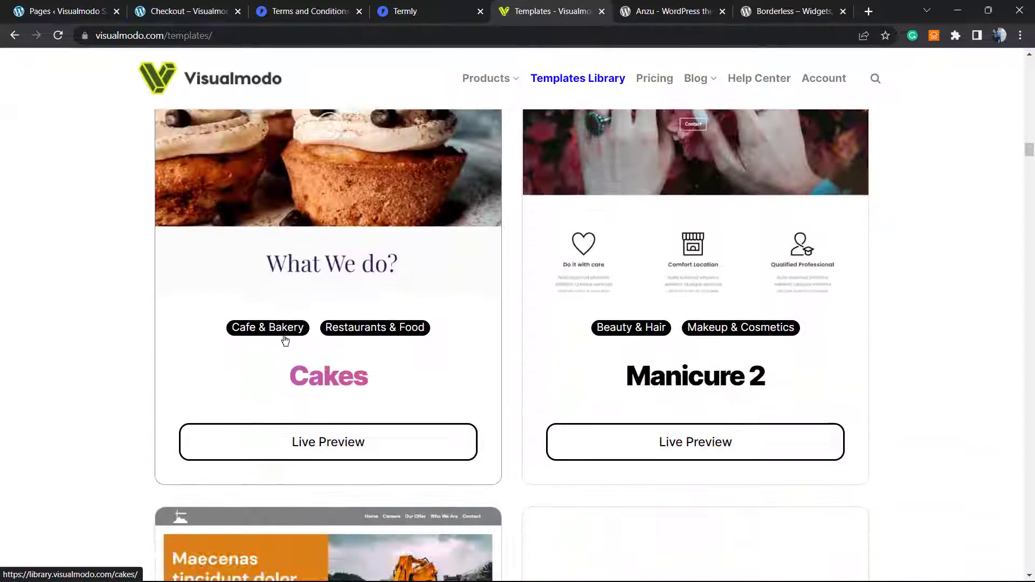
scroll(286, 341, "down", 16)
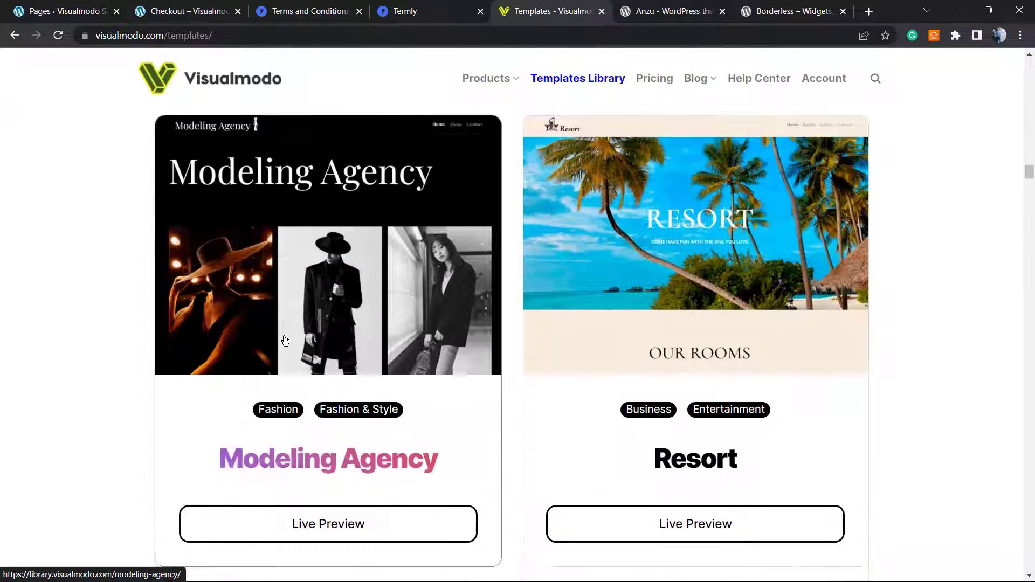
scroll(285, 341, "down", 19)
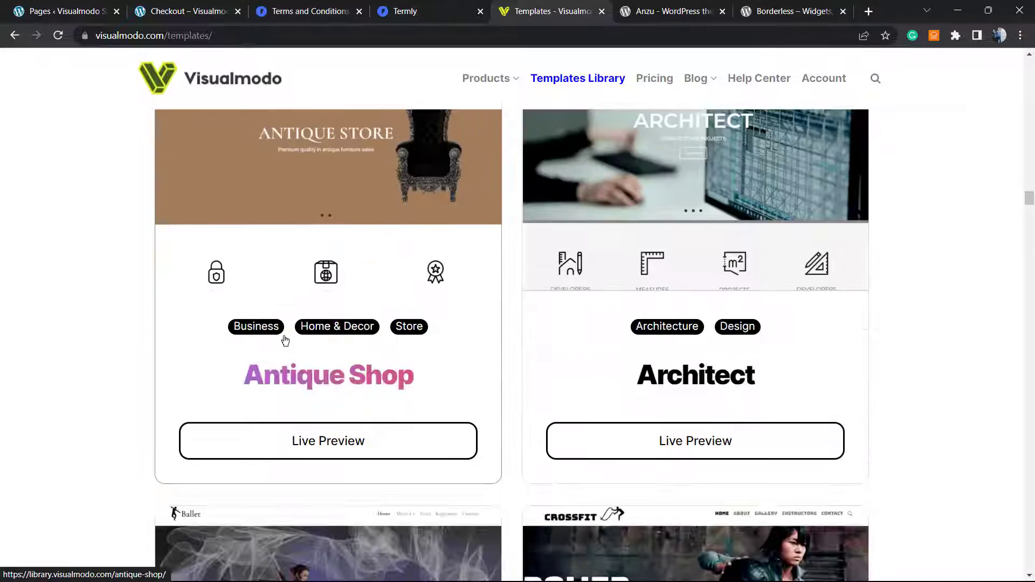
scroll(286, 341, "down", 11)
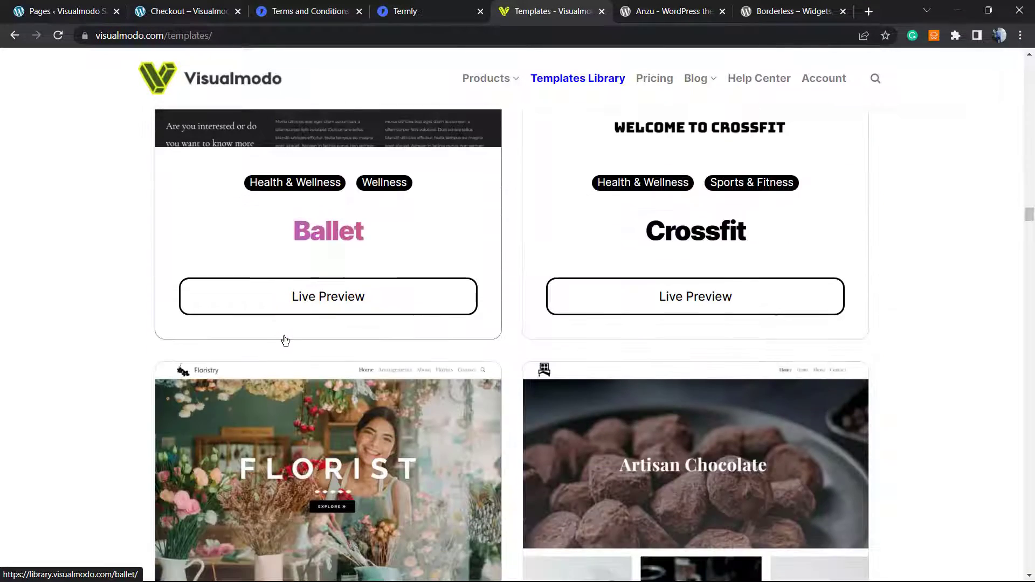
scroll(285, 340, "down", 16)
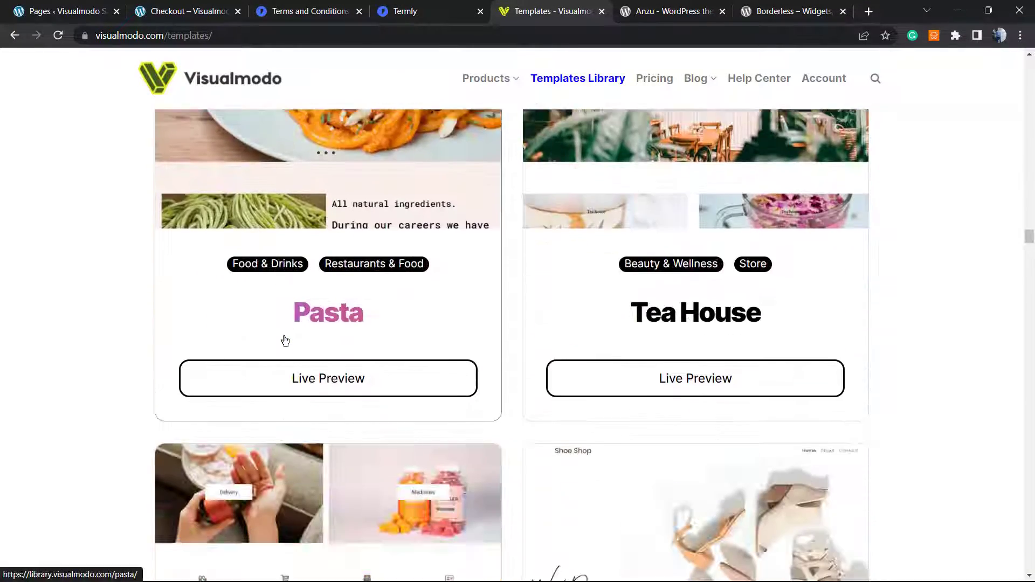
scroll(285, 340, "down", 15)
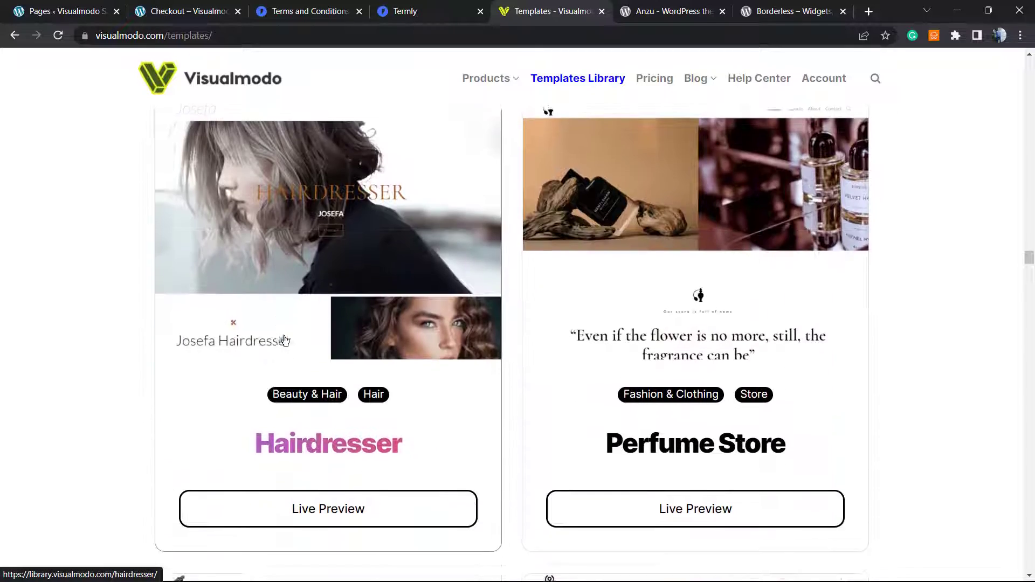
scroll(285, 340, "down", 20)
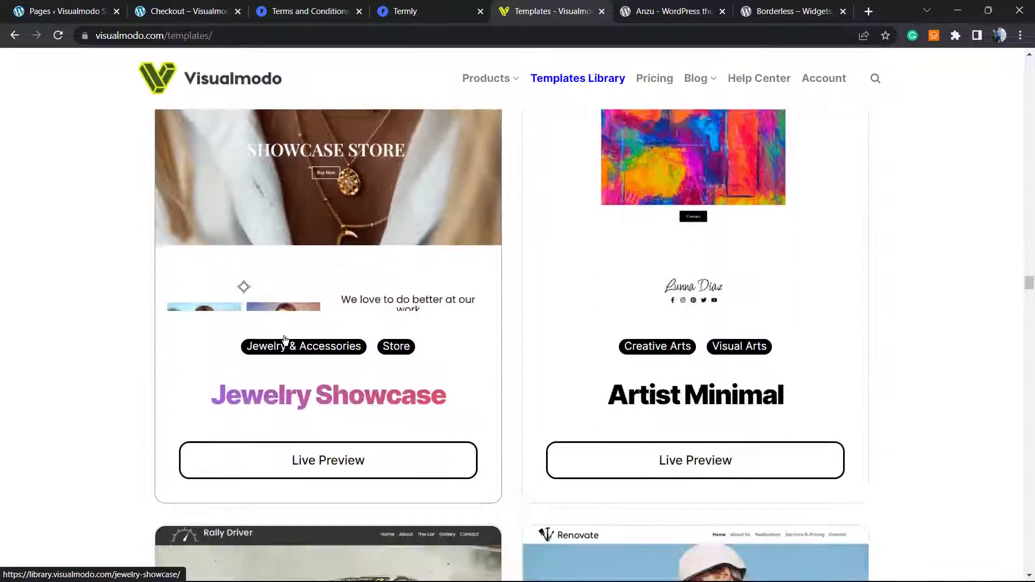
scroll(285, 341, "down", 15)
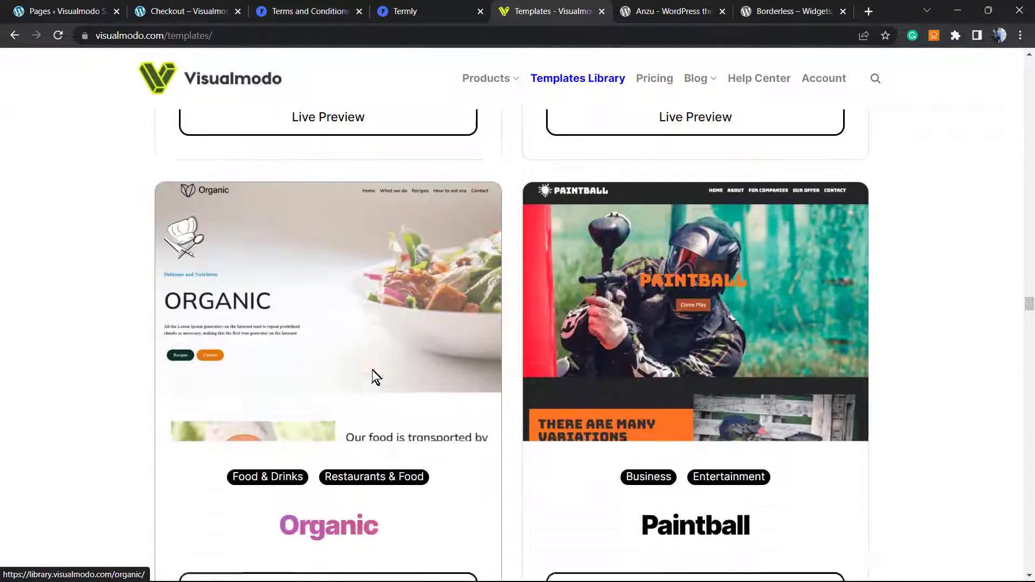
scroll(376, 377, "down", 16)
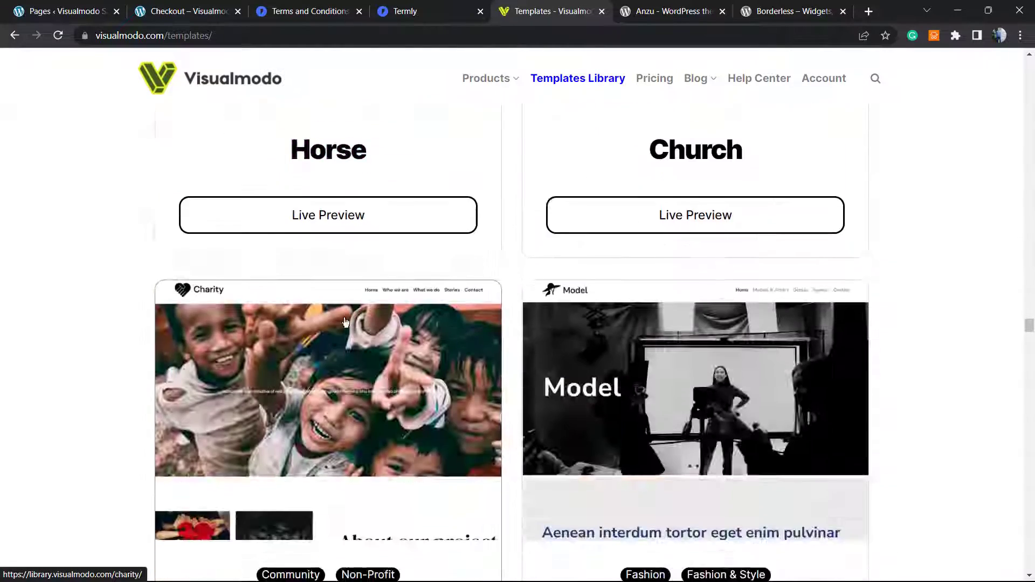